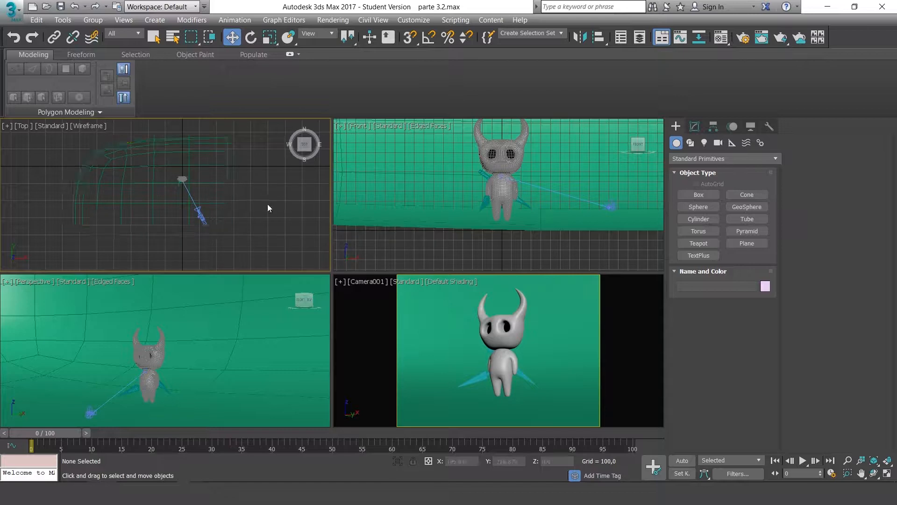
Maximize the perspective view and set the scene's renderer to NVIDIA mental ray in the render setup.
key("alt+w")
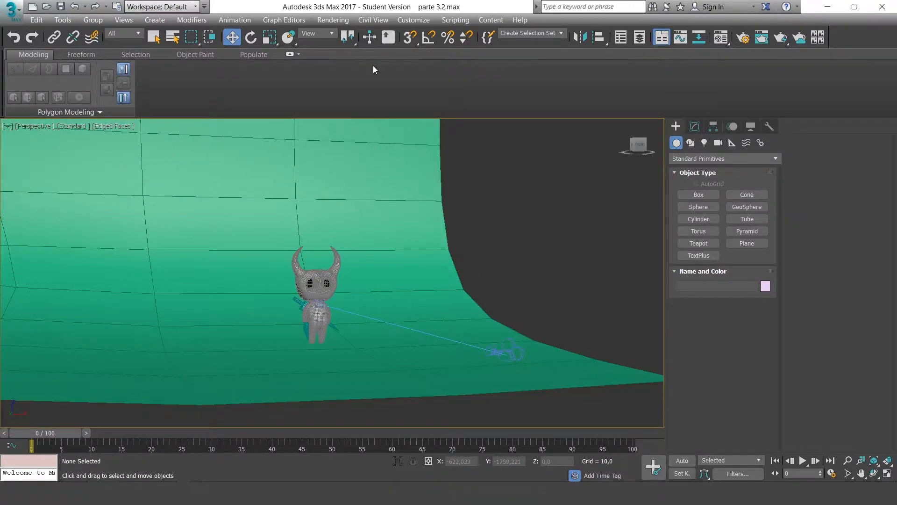
left_click(333, 20)
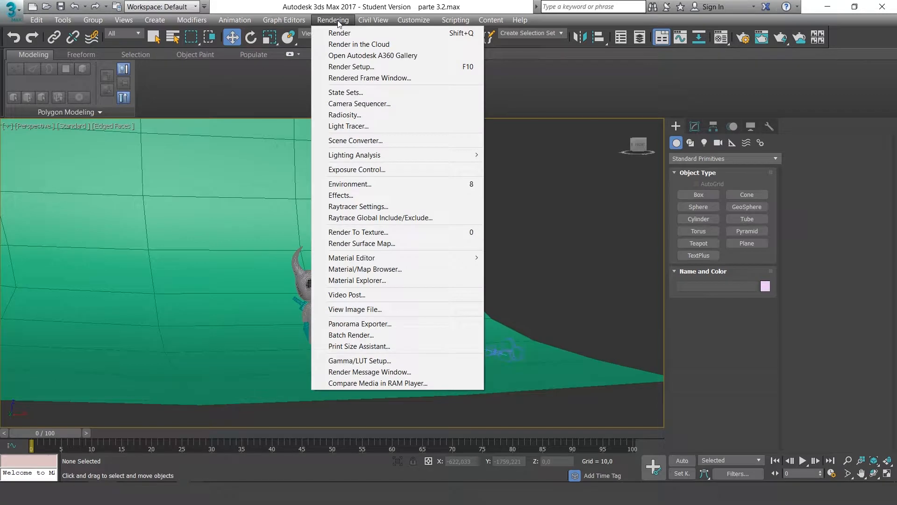
left_click(352, 66)
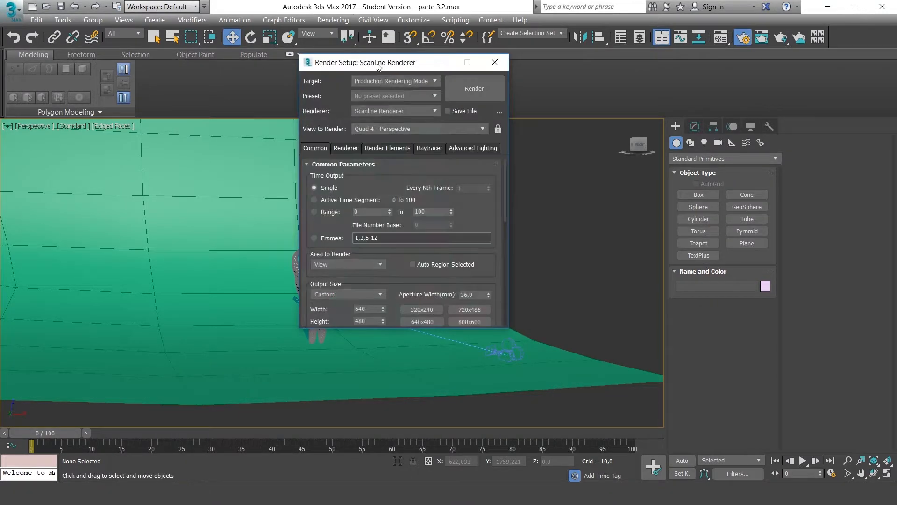
left_click_drag(370, 58, 389, 72)
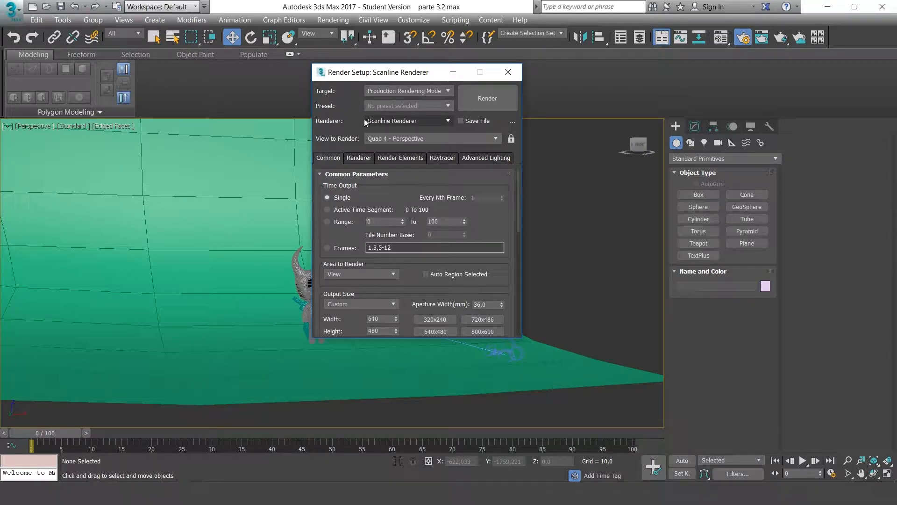
left_click(436, 122)
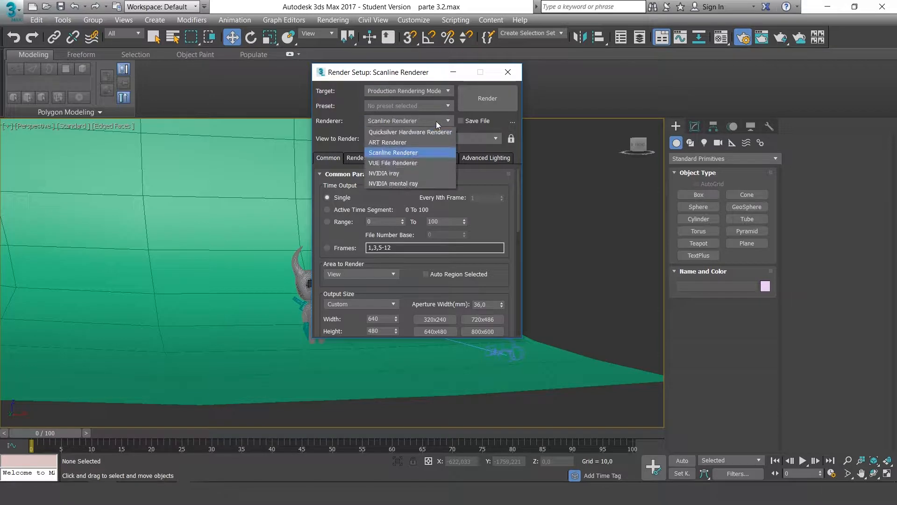
left_click(414, 184)
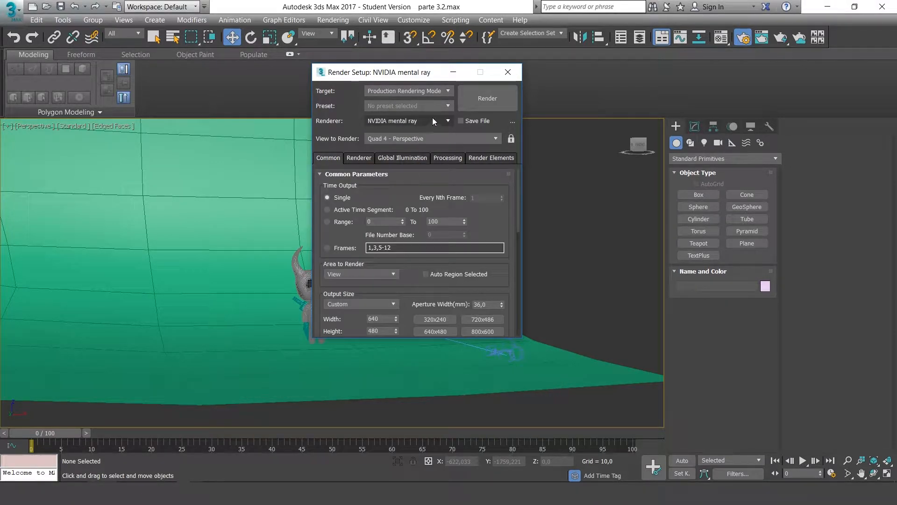
left_click_drag(424, 75, 419, 72)
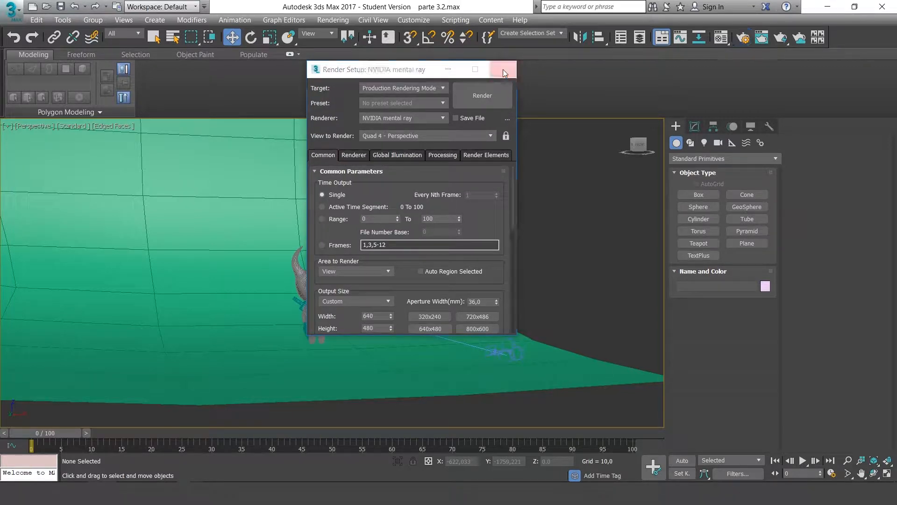
left_click(502, 70)
Turn off edged-face display in the perspective view and select the character group.
middle_click_drag(486, 192, 509, 176)
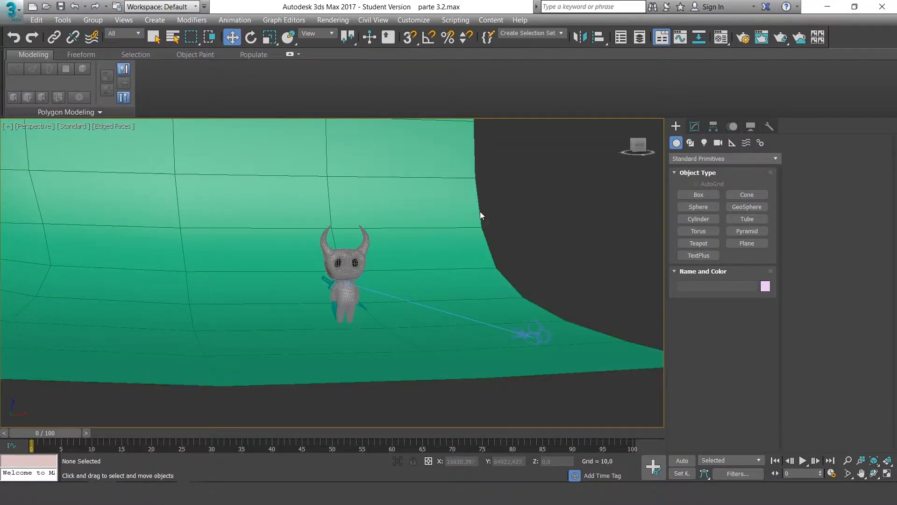
middle_click_drag(480, 211, 488, 212, "alt")
scroll(372, 262, "up", 6)
mouse_move(381, 262)
middle_mouse_down()
mouse_move(407, 229)
mouse_move(459, 225)
mouse_move(450, 241)
middle_mouse_up()
key("F4")
left_click(337, 244)
scroll(456, 244, "down", 3)
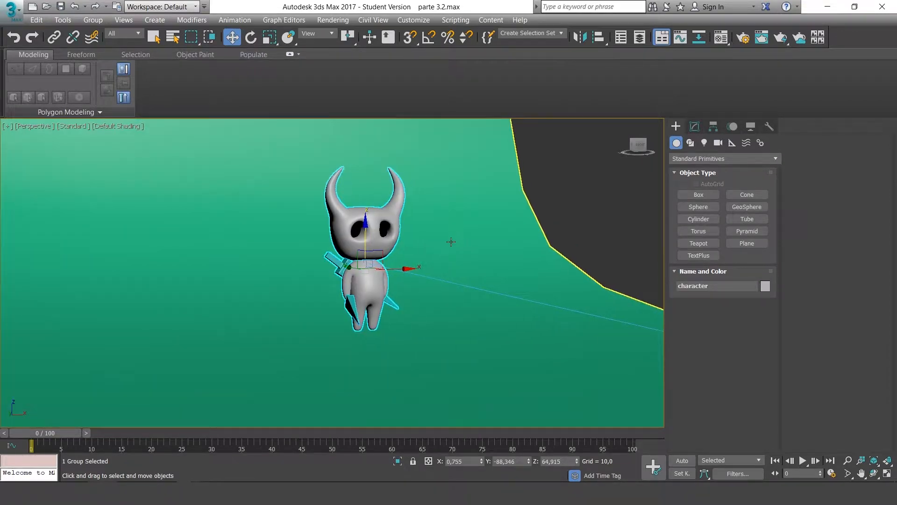
Change the fourth sample slot's material in the Material Editor to the mental ray Arch & Design type.
left_click(721, 37)
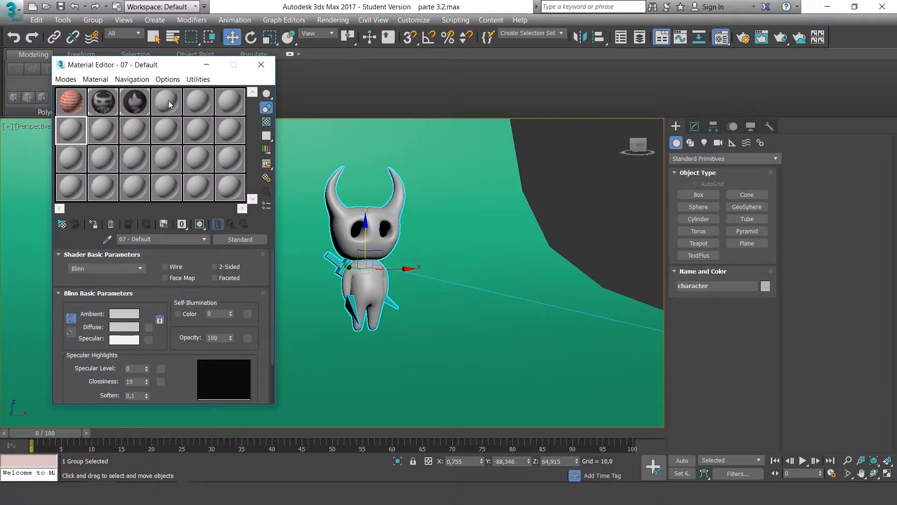
left_click(164, 98)
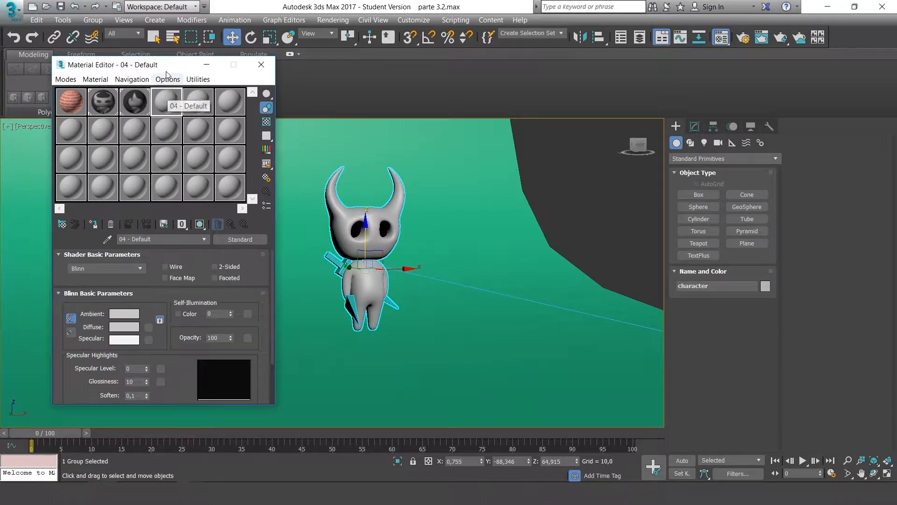
left_click_drag(167, 60, 270, 59)
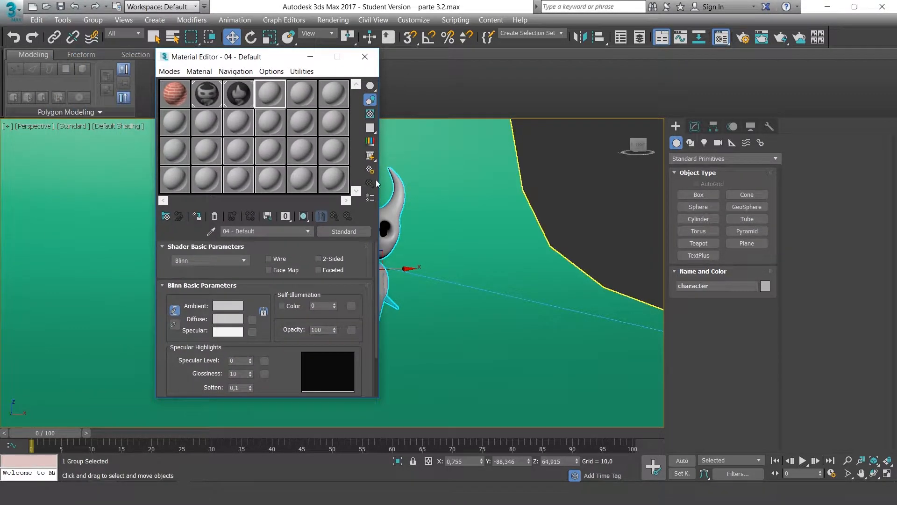
left_click(350, 230)
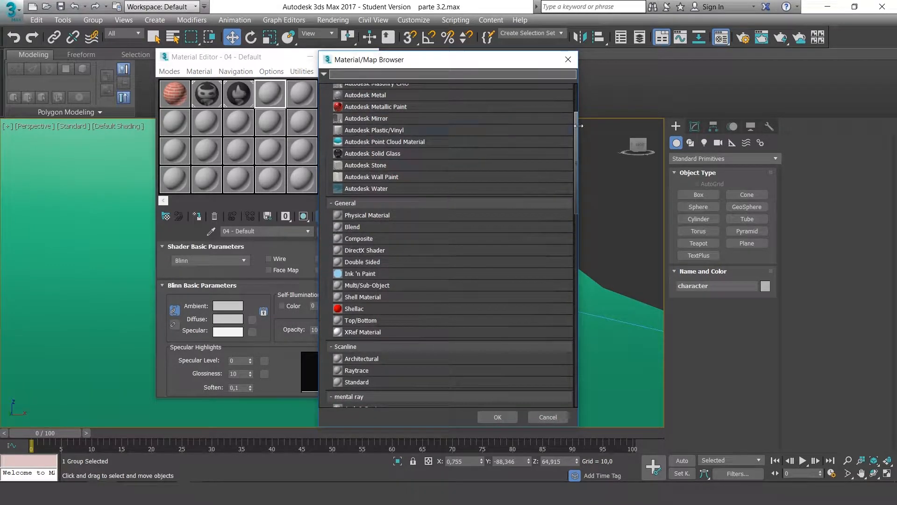
left_click_drag(575, 133, 572, 199)
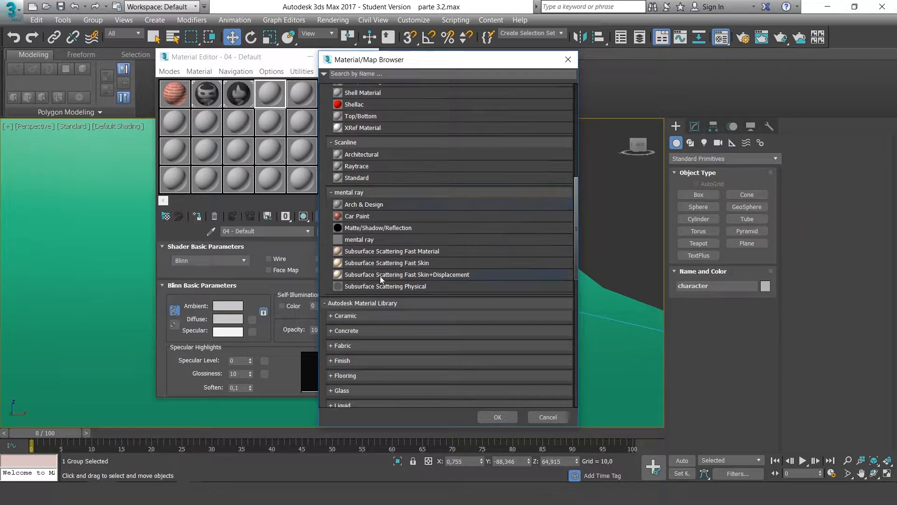
left_click(385, 203)
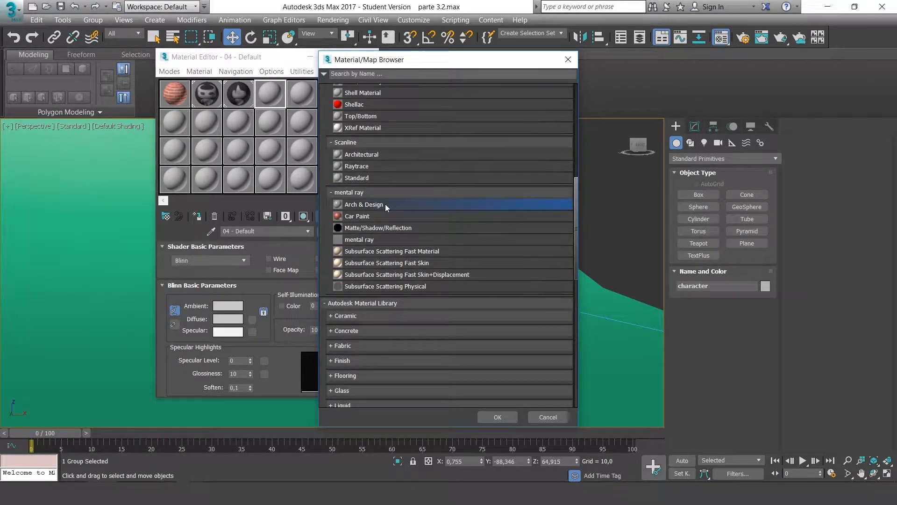
left_click(497, 417)
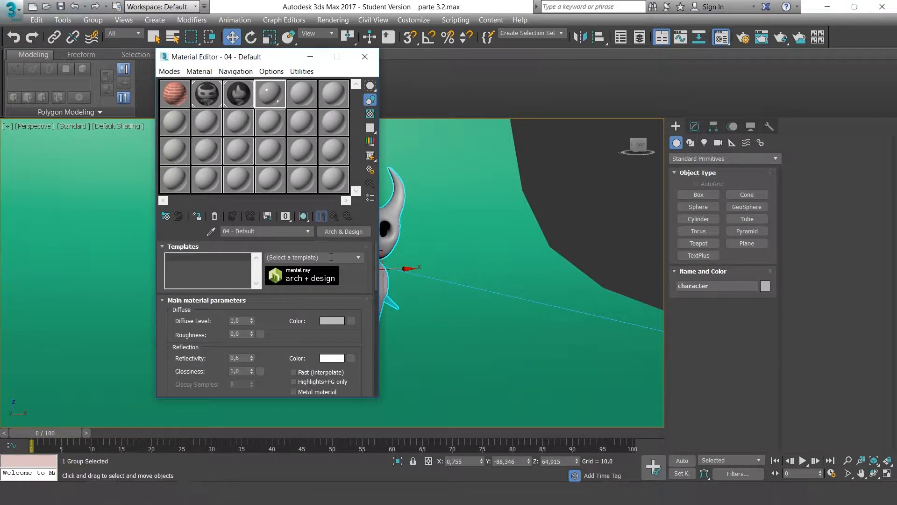
Open an enlarged preview of the fourth material sample and arrange it beside the Material Editor.
double_click(272, 94)
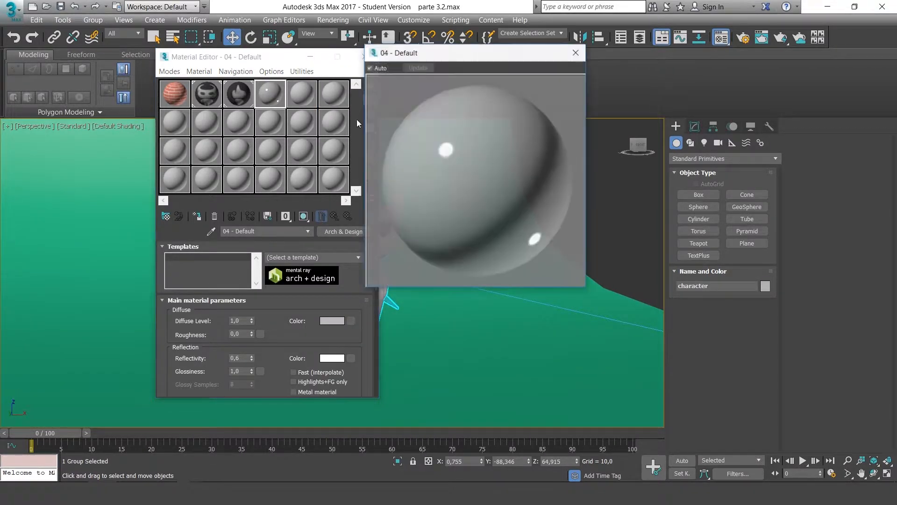
left_click_drag(477, 56, 605, 76)
left_click_drag(265, 63, 248, 63)
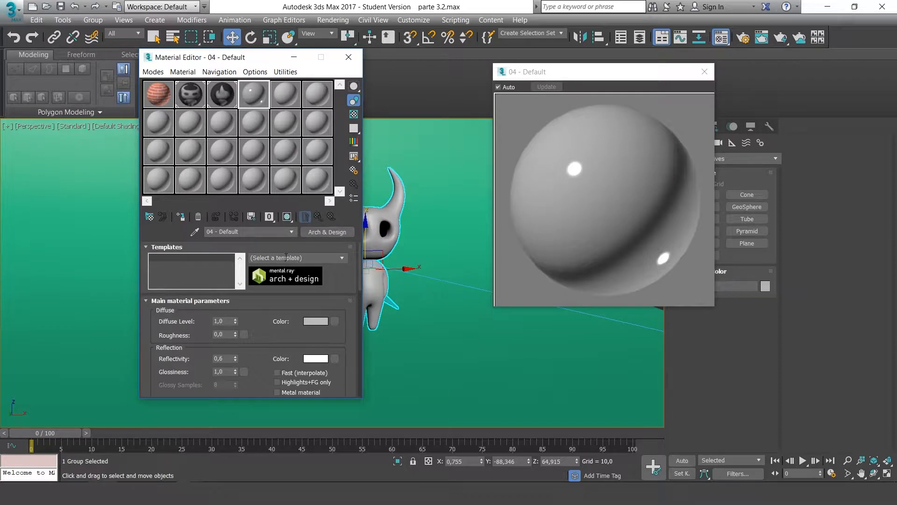
left_click_drag(247, 59, 266, 43)
Try the Chrome, Glossy Plastic and Glazed Ceramic templates on the fourth material.
left_click(360, 242)
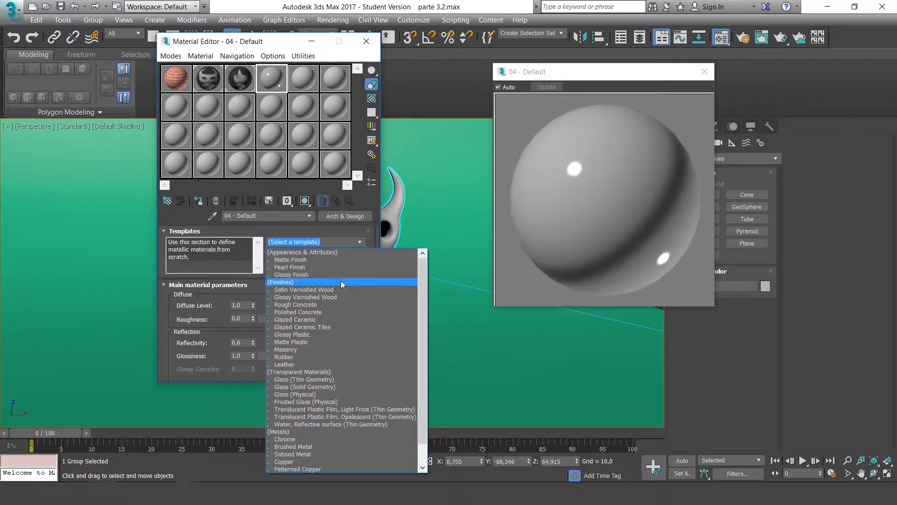
scroll(335, 352, "down", 1)
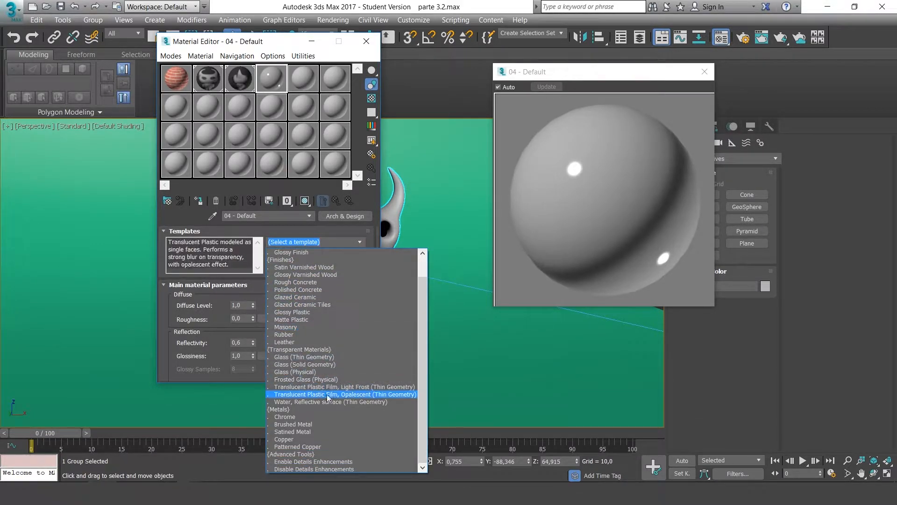
left_click(315, 416)
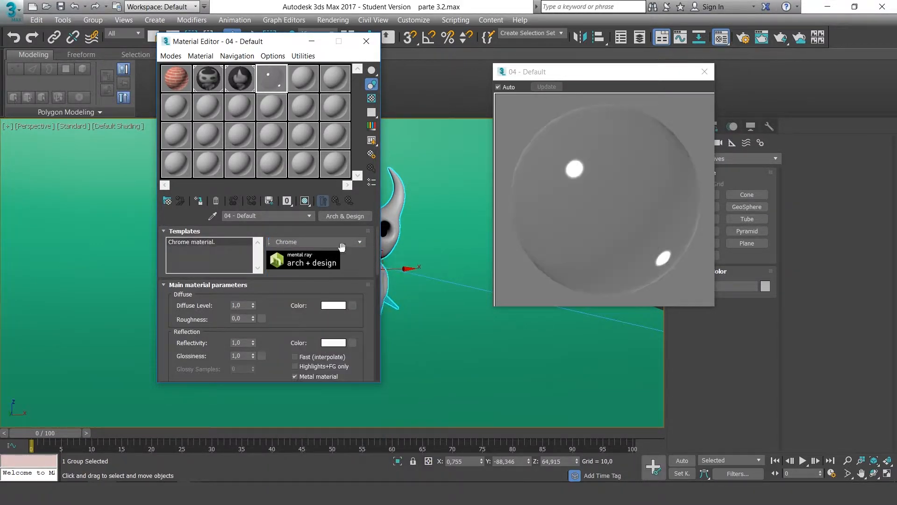
left_click(359, 242)
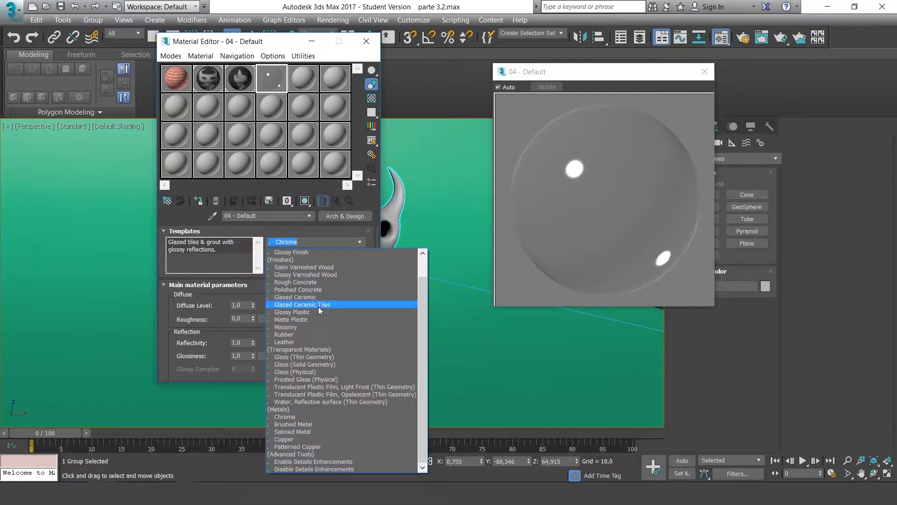
left_click(321, 303)
left_click(358, 243)
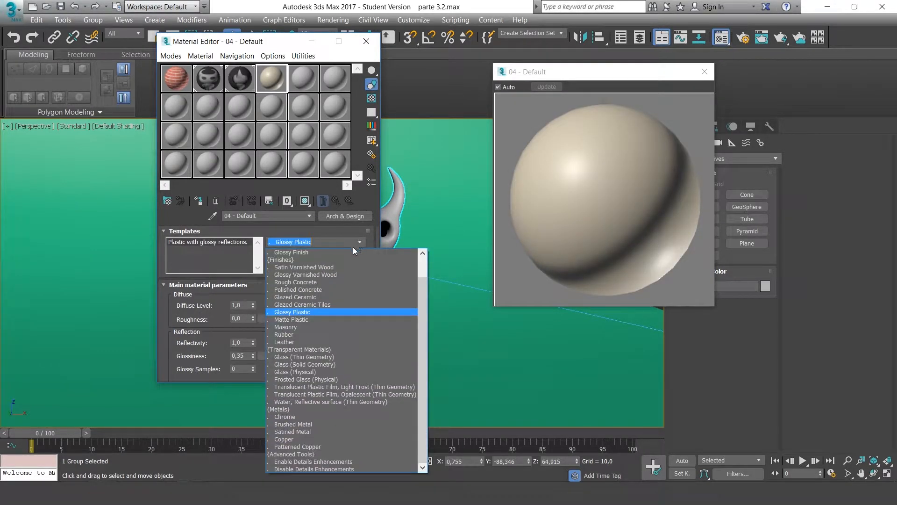
left_click(321, 297)
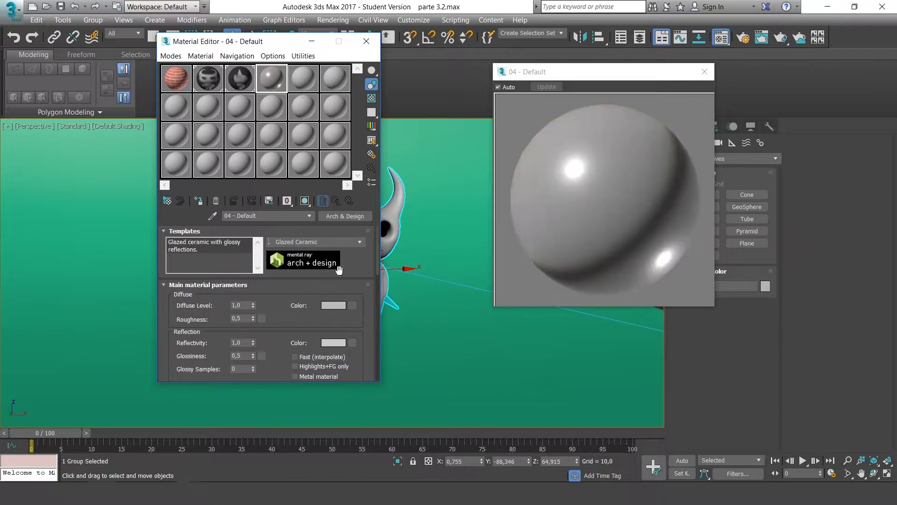
Apply the Matte Finish template to the fourth material and set its reflection glossiness to 0,1.
left_click(359, 245)
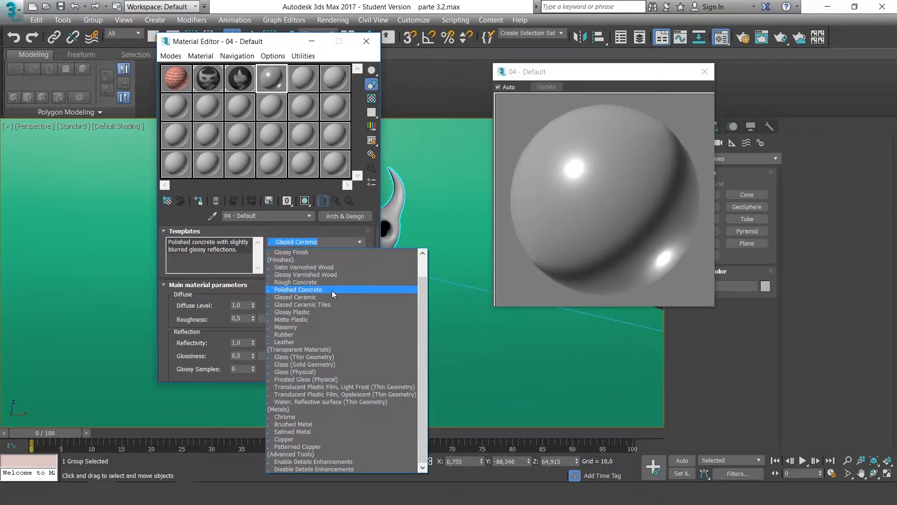
left_click(330, 260)
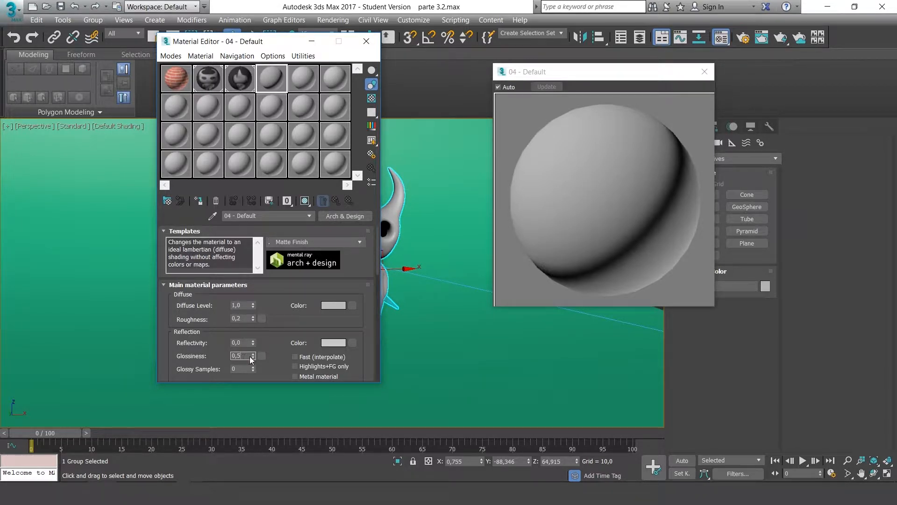
key("BackSpace")
type("1")
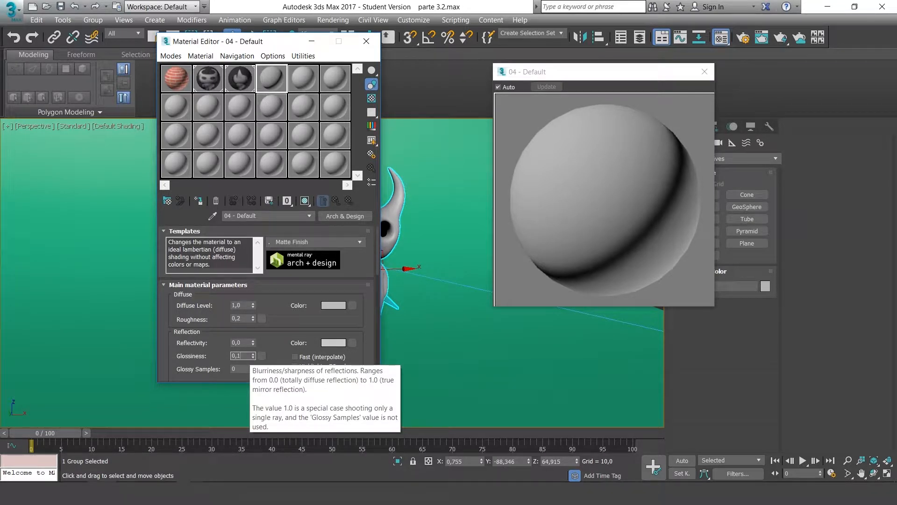
left_click(247, 343)
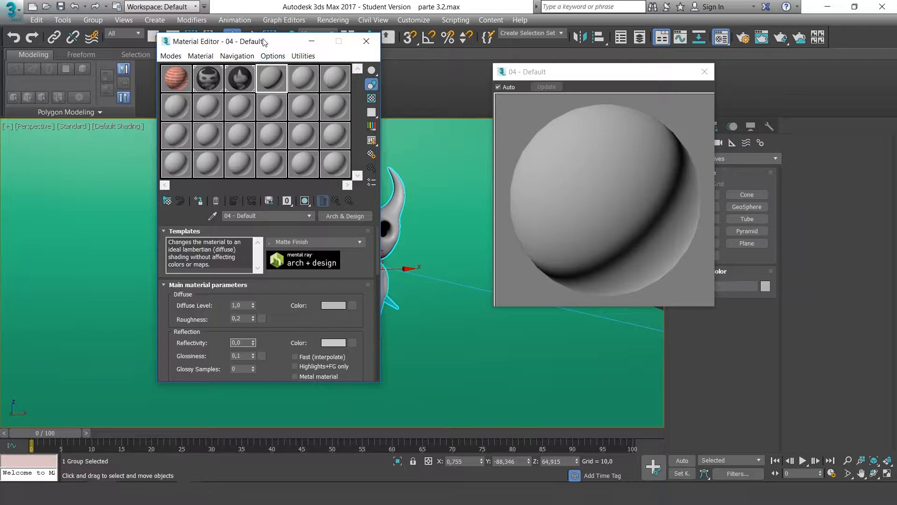
Assign the matte material to the character, show it shaded in the viewport, and close the enlarged sample preview.
left_click_drag(267, 41, 148, 42)
middle_click_drag(416, 216, 419, 251, "alt")
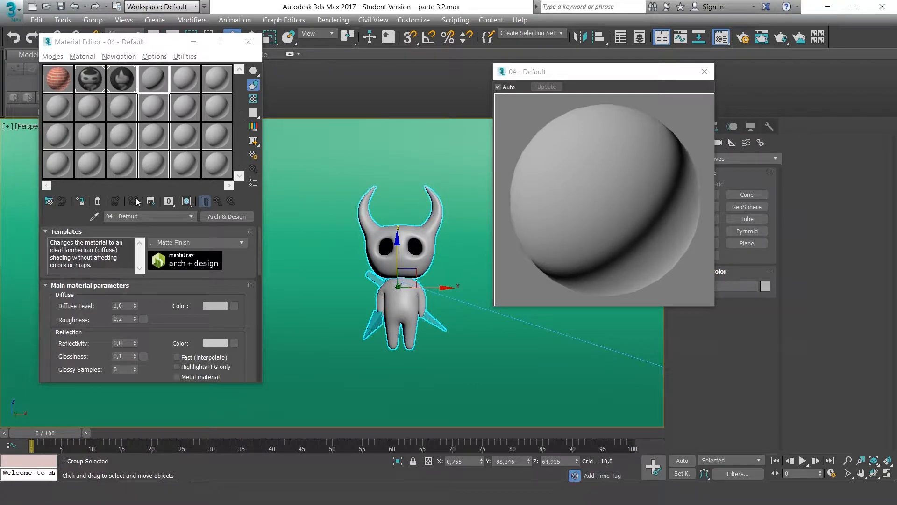
left_click(80, 202)
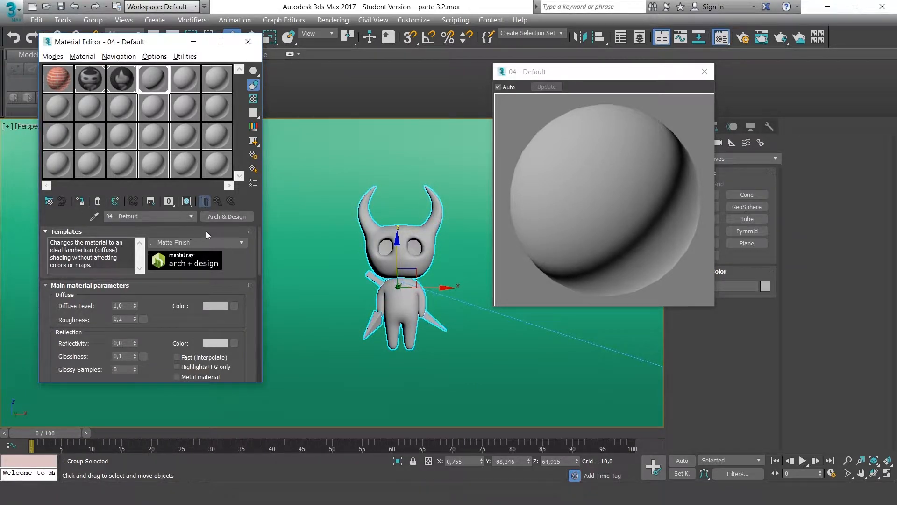
middle_click_drag(337, 266, 367, 244, "alt")
left_click(189, 201)
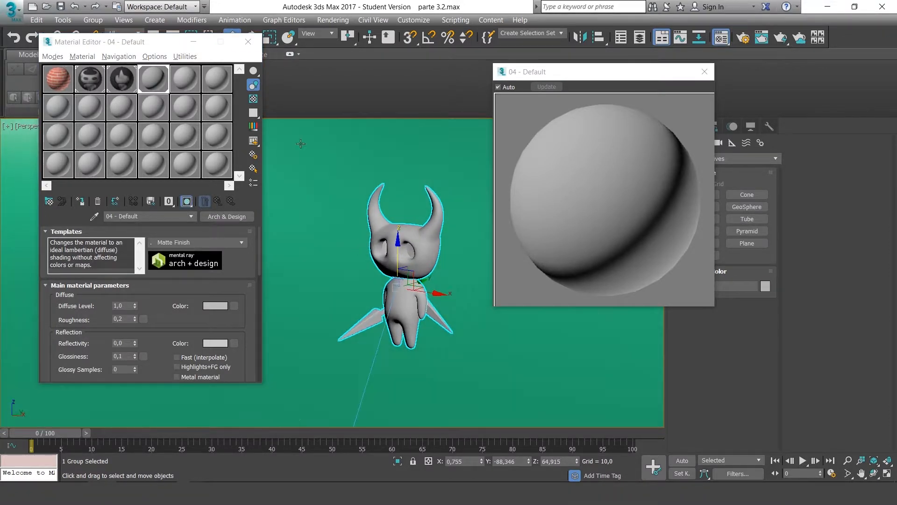
left_click(708, 73)
left_click(708, 73)
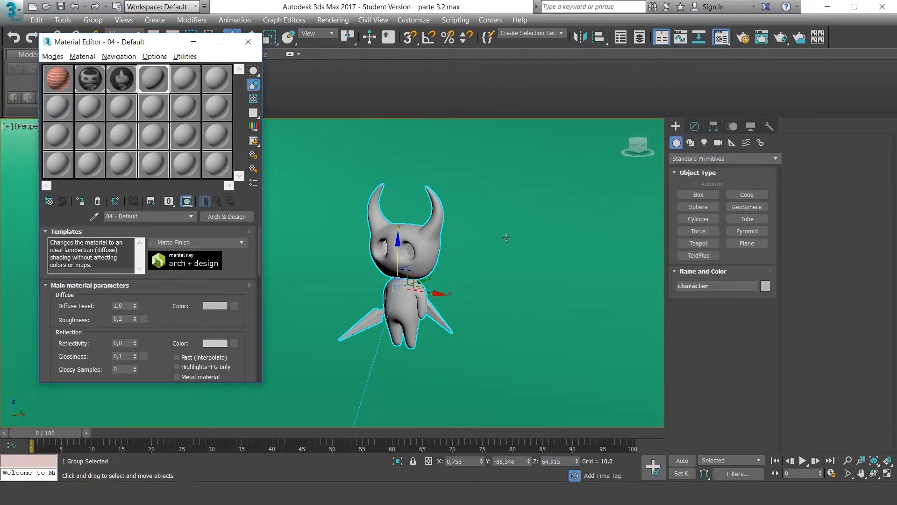
Select the curved green backdrop and change the fifth sample slot's material to the Arch & Design type.
scroll(507, 237, "down", 5)
middle_click_drag(507, 237, 492, 253, "alt")
left_click(423, 260)
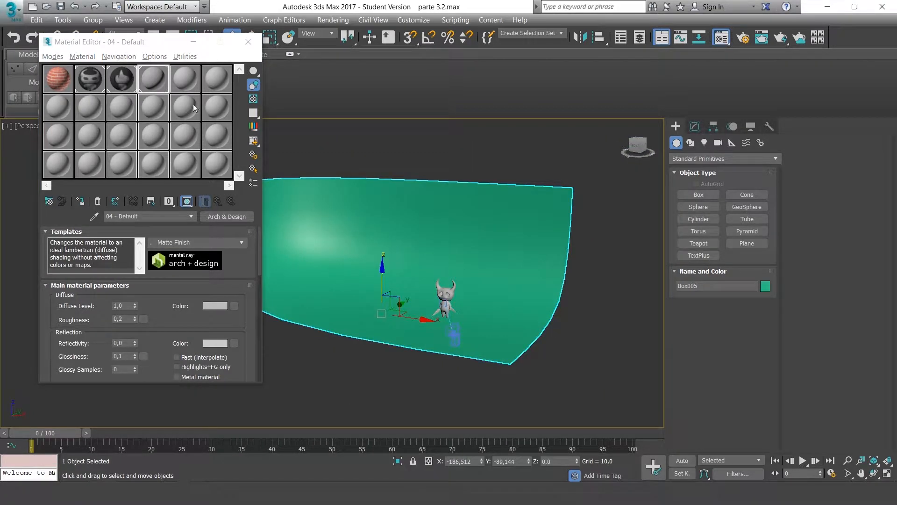
left_click(187, 80)
left_click(233, 218)
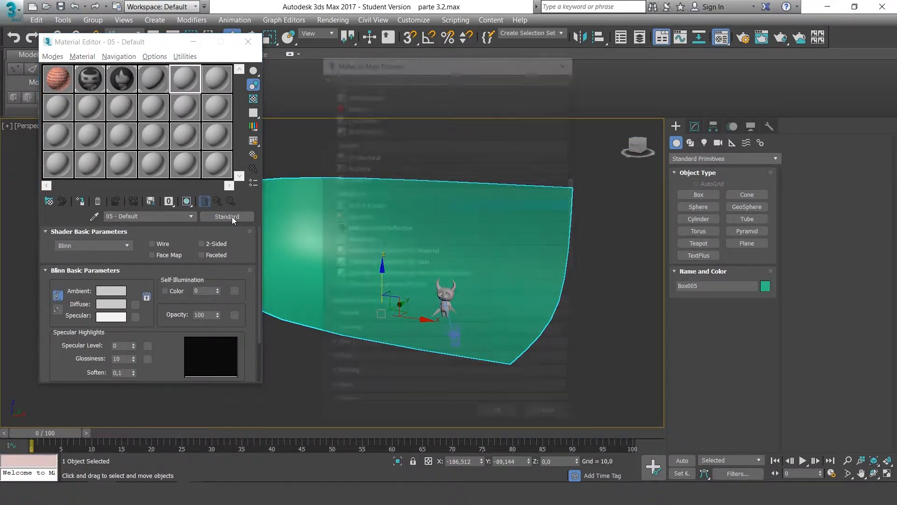
double_click(373, 203)
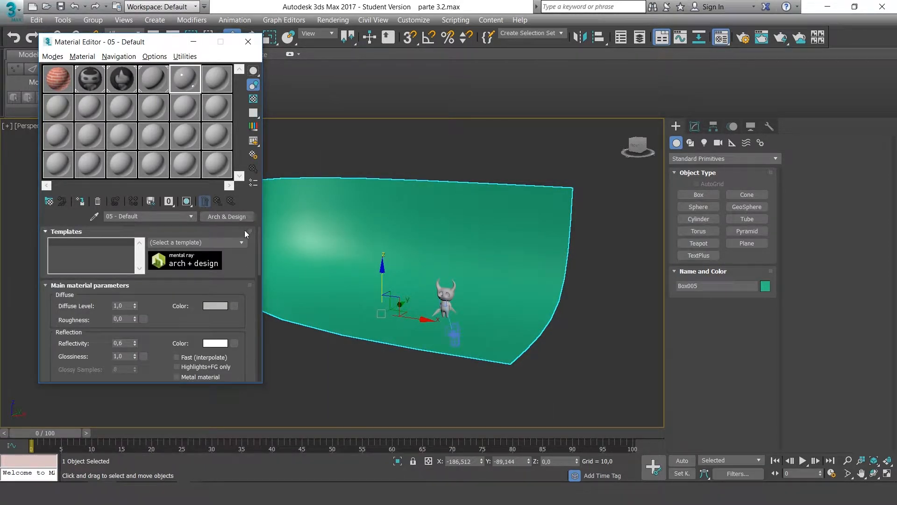
Apply the Matte Finish template to the fifth material and set its reflection glossiness to 0,0.
left_click(243, 241)
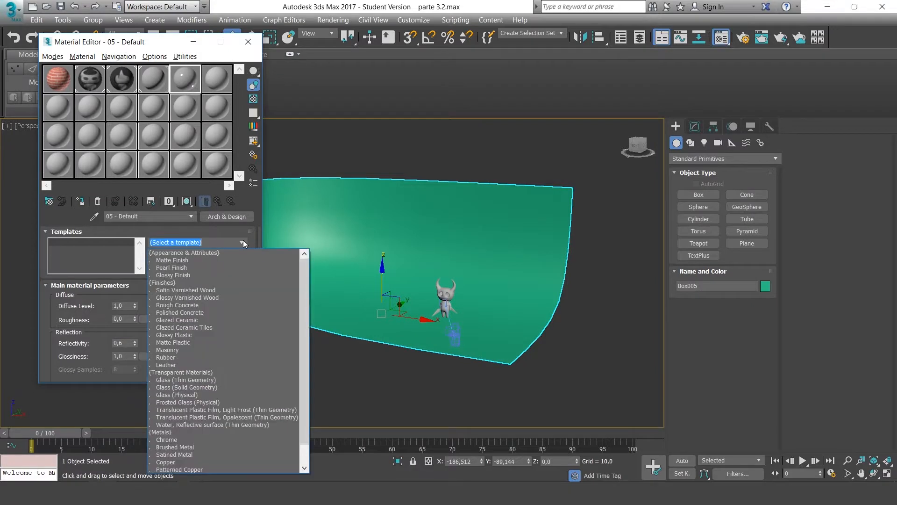
left_click(224, 260)
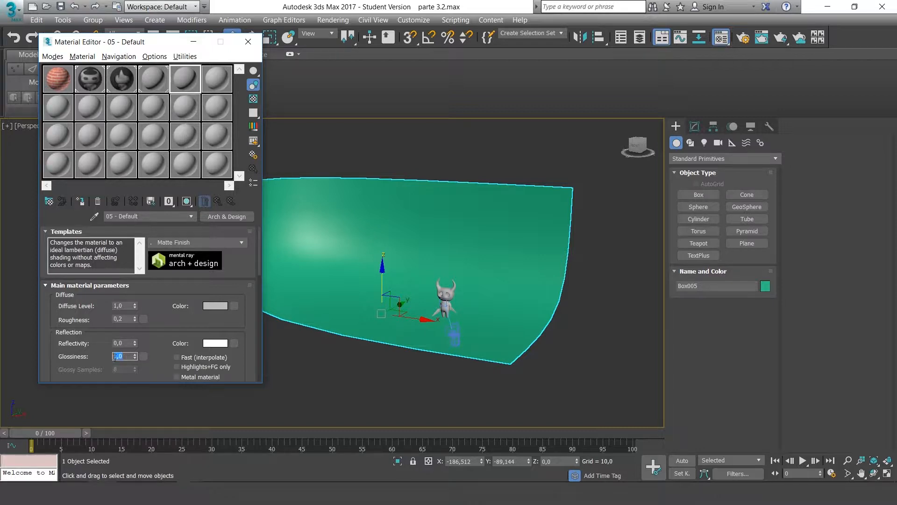
type("0")
left_click(121, 343)
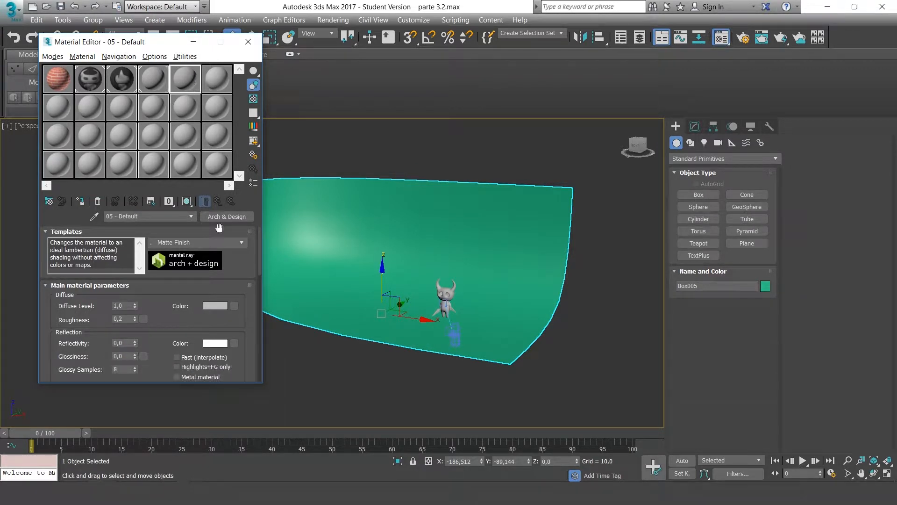
Set the fifth material's diffuse color to pale blue (0,486, 0,6, 0,69), assign it to the curved backdrop, and close the Material Editor.
left_click(215, 307)
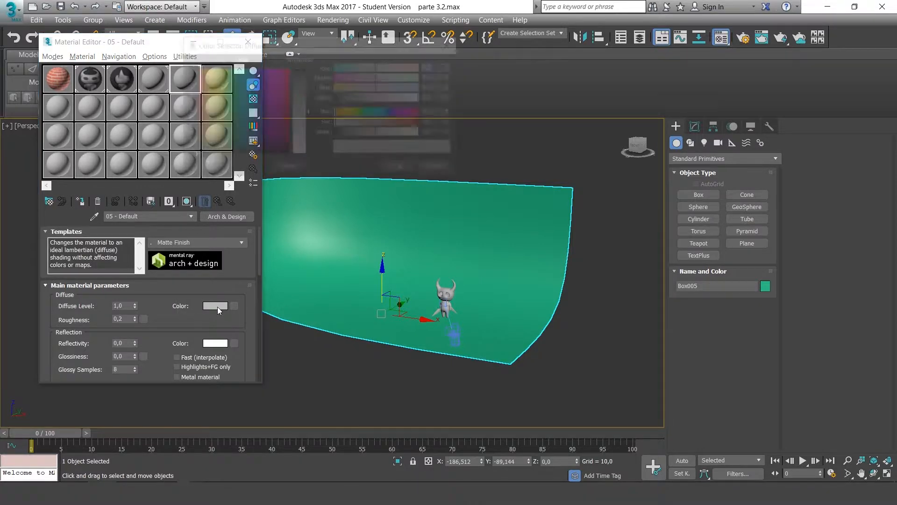
left_click(249, 121)
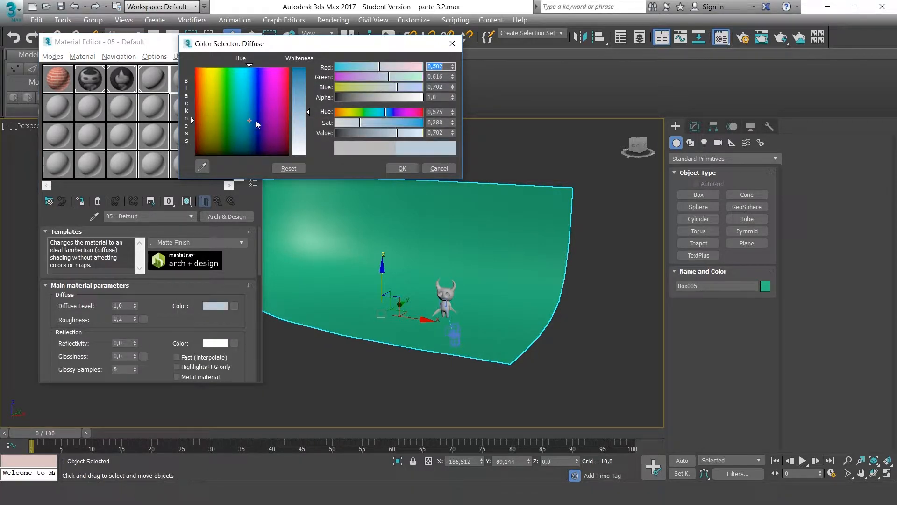
left_click_drag(309, 113, 309, 112)
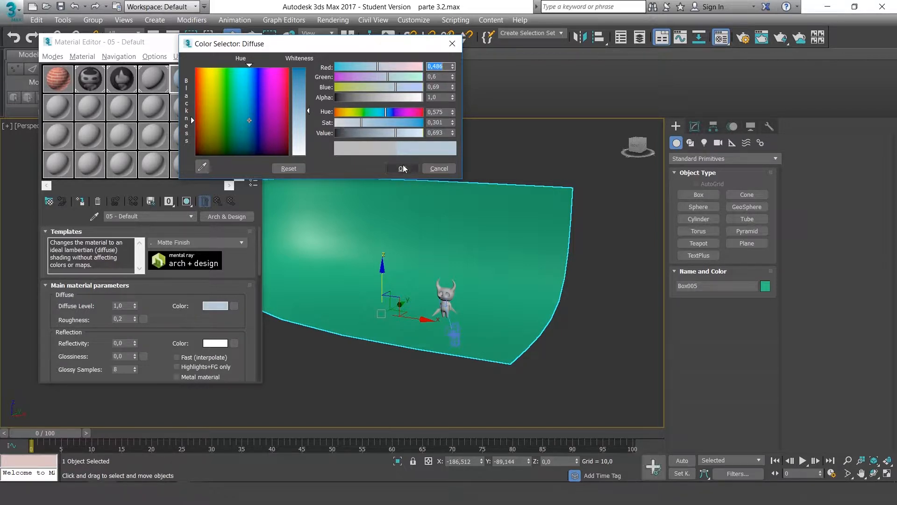
left_click(403, 169)
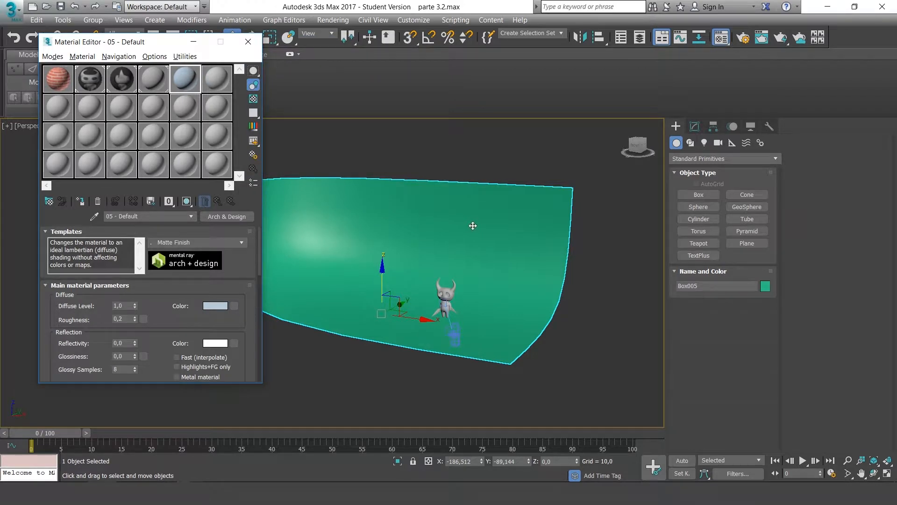
left_click(81, 202)
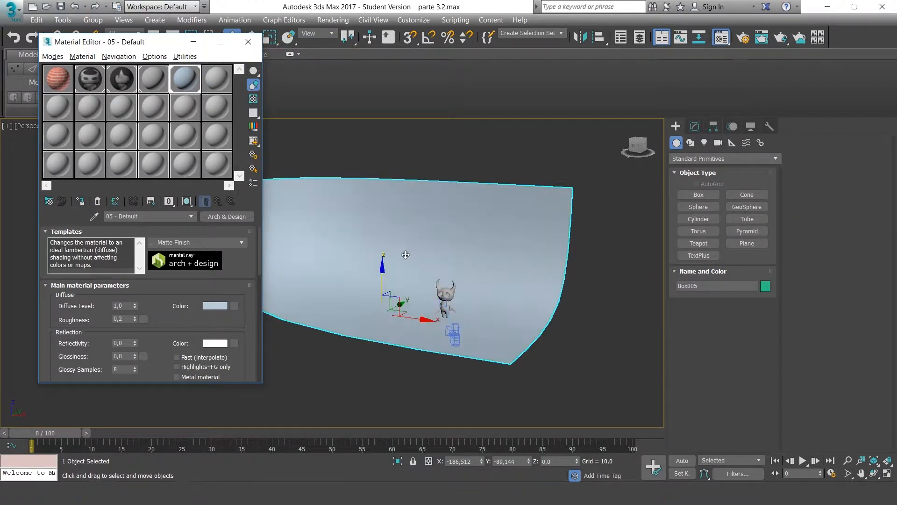
left_click(255, 43)
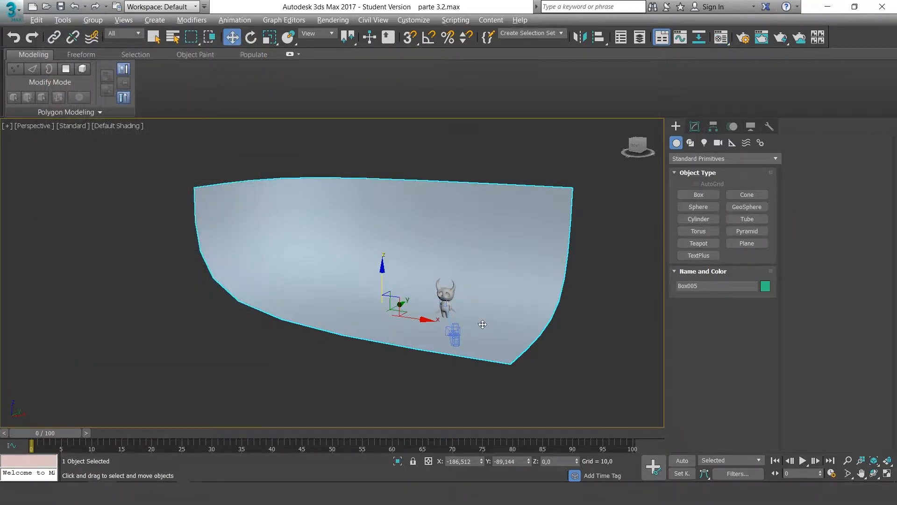
Deselect the backdrop and examine the character's head and eye openings up close from several angles.
middle_click_drag(483, 324, 431, 299, "alt")
left_click(549, 295)
scroll(493, 300, "up", 4)
scroll(418, 296, "up", 8)
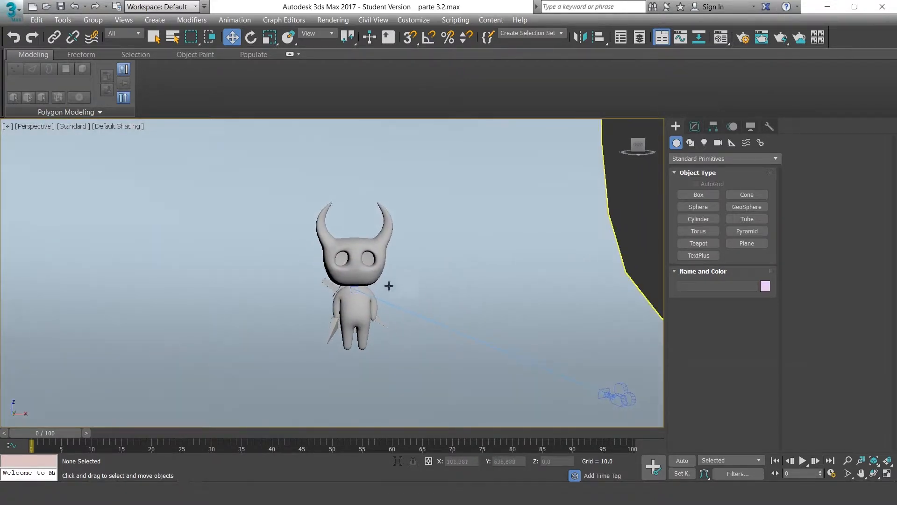
middle_click_drag(380, 251, 401, 293)
scroll(414, 291, "up", 4)
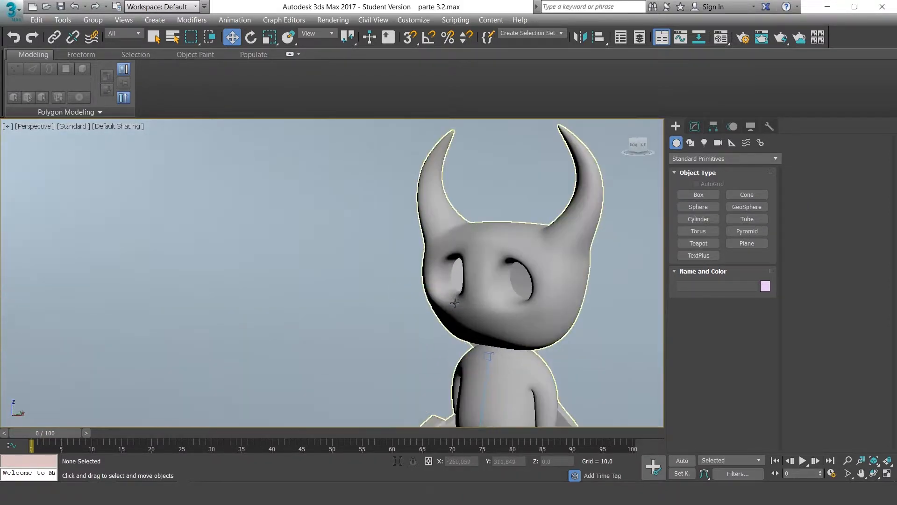
middle_click_drag(484, 302, 510, 302, "alt")
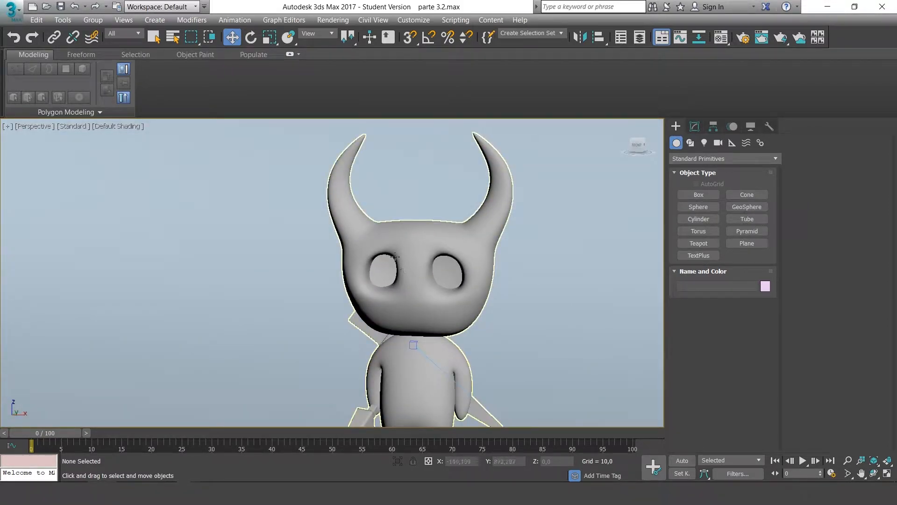
middle_click_drag(446, 271, 432, 270, "alt")
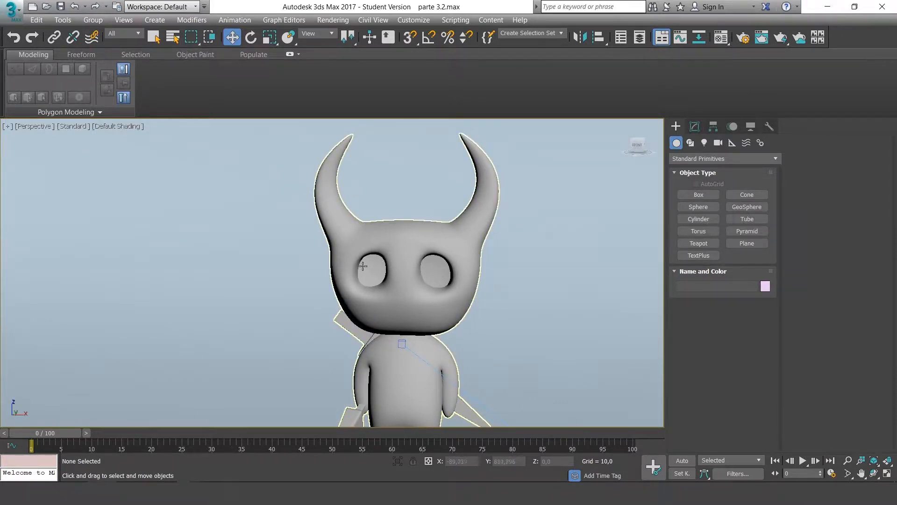
Create a plane about 37 wide and 16 long over both of the character's eyes in the Front view.
left_click(695, 126)
left_click(676, 127)
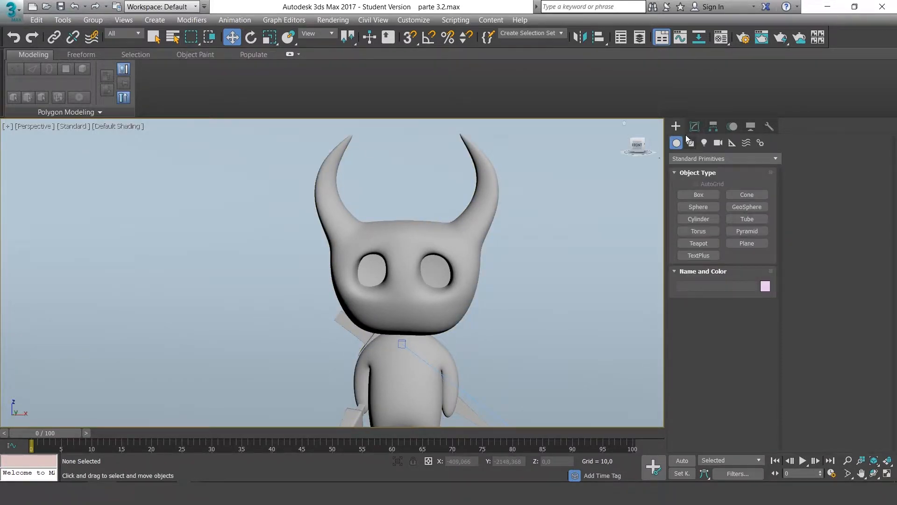
left_click(748, 244)
key("alt+w")
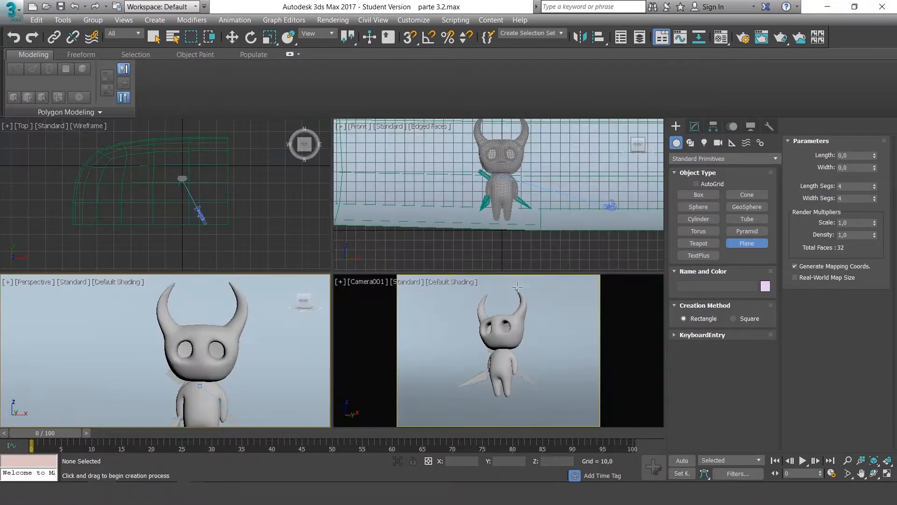
left_click(516, 183)
key("alt+w")
scroll(309, 176, "up", 5)
middle_click_drag(400, 190, 349, 203)
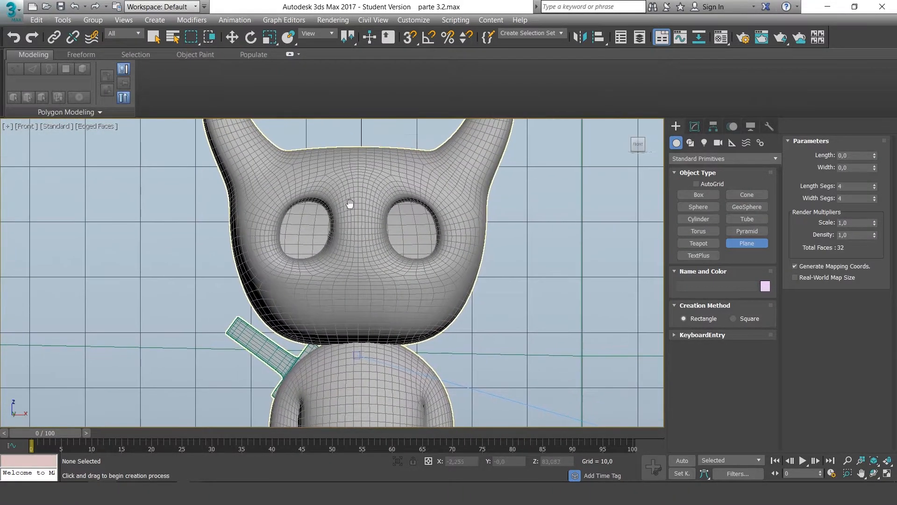
mouse_move(256, 184)
left_mouse_down()
mouse_move(391, 252)
mouse_move(463, 273)
left_mouse_up()
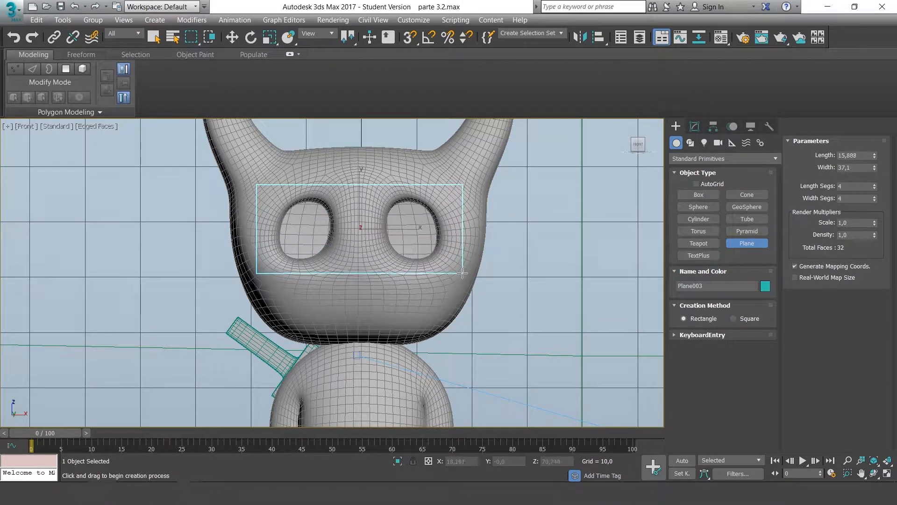
Move the plane along Y to about -75 in the Top view, placing it inside the character's head behind the eye openings.
left_click(694, 126)
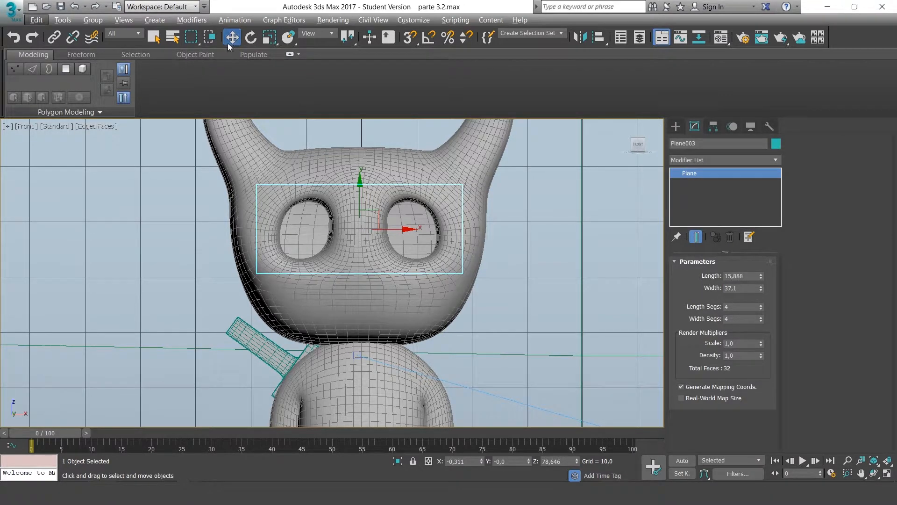
key("alt+w")
right_click(234, 210)
key("alt+w")
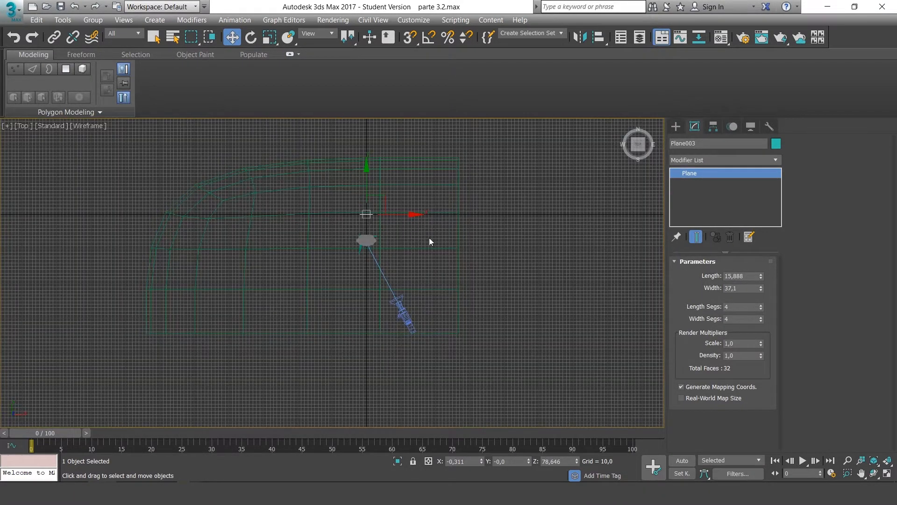
scroll(428, 237, "up", 6)
middle_click_drag(275, 206, 419, 230)
scroll(317, 189, "up", 2)
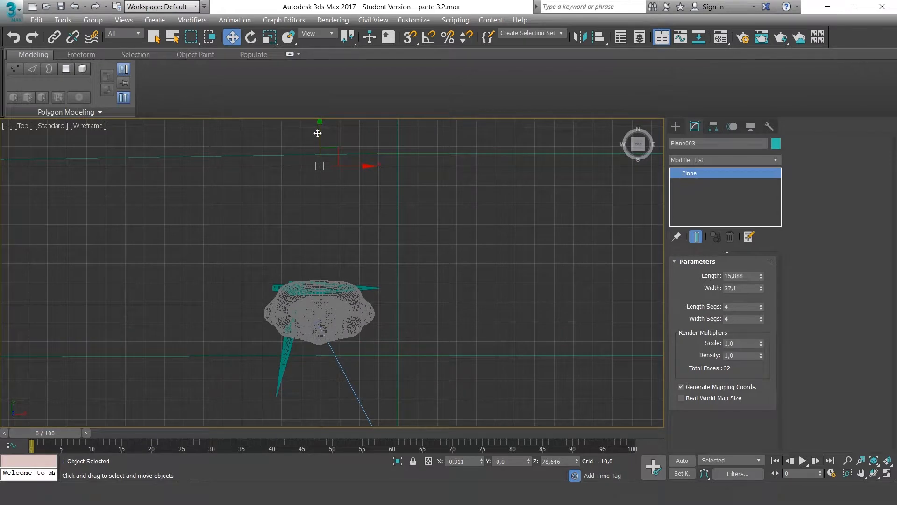
left_click_drag(318, 133, 331, 277)
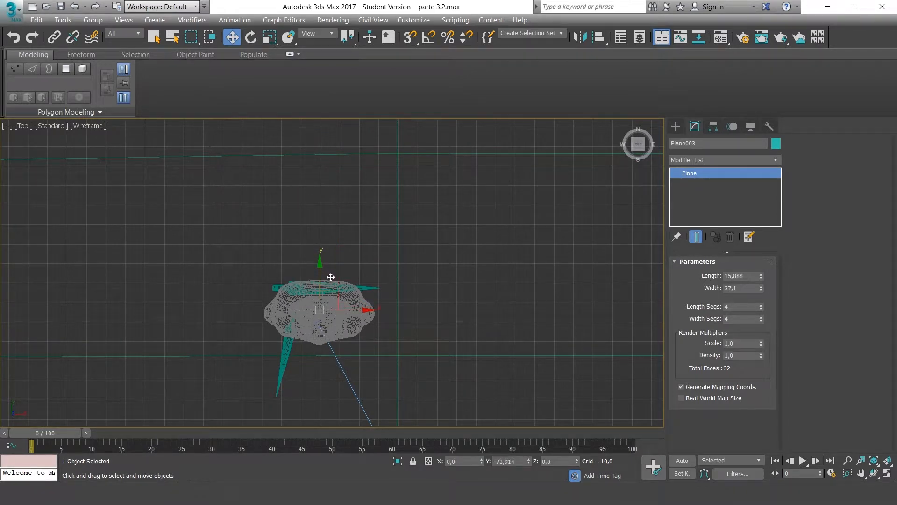
key("alt+w")
key("alt+w")
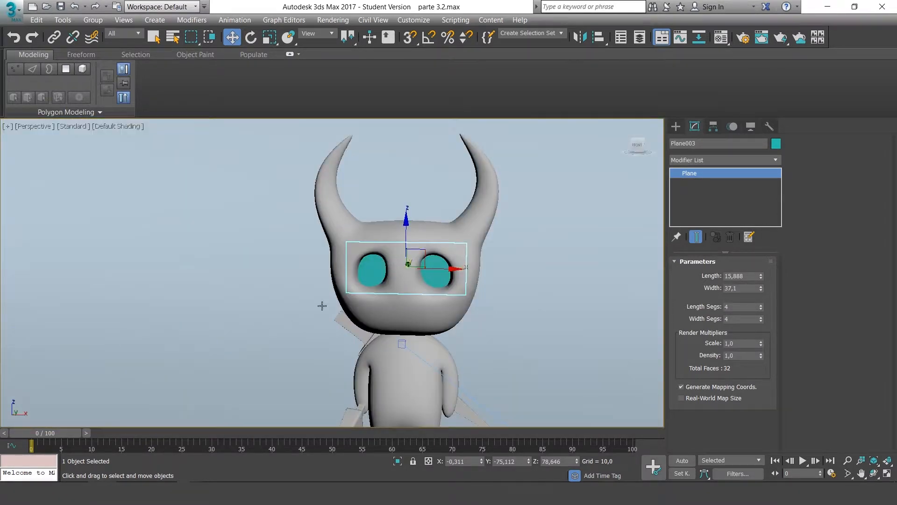
Nudge the eye plane slightly forward along Y to about -76,4 so it sits closer to the eye openings.
middle_click_drag(322, 306, 431, 282, "alt")
middle_click_drag(443, 282, 428, 279, "alt")
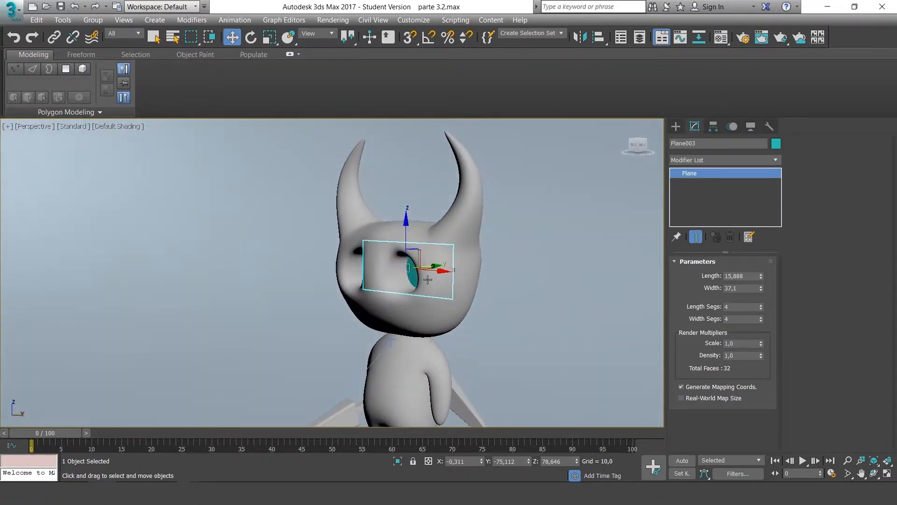
left_click_drag(436, 265, 432, 265)
middle_click_drag(432, 266, 474, 266, "alt")
scroll(500, 270, "down", 5)
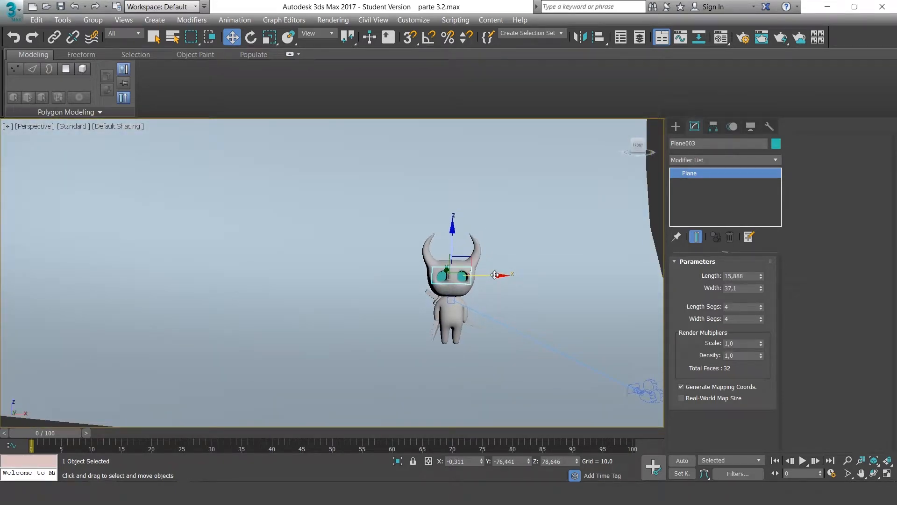
Reopen the Material Editor and change the sixth sample slot's material to the Arch & Design type.
left_click(721, 38)
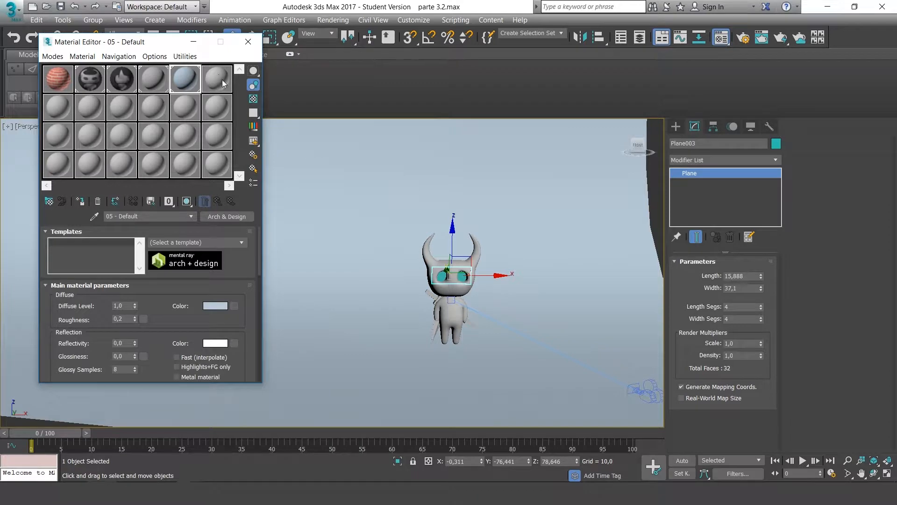
left_click(222, 80)
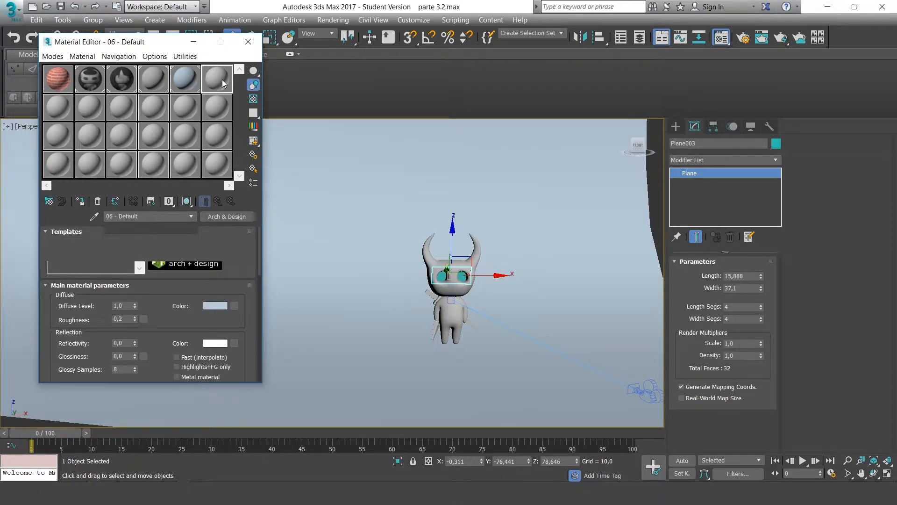
left_click(242, 218)
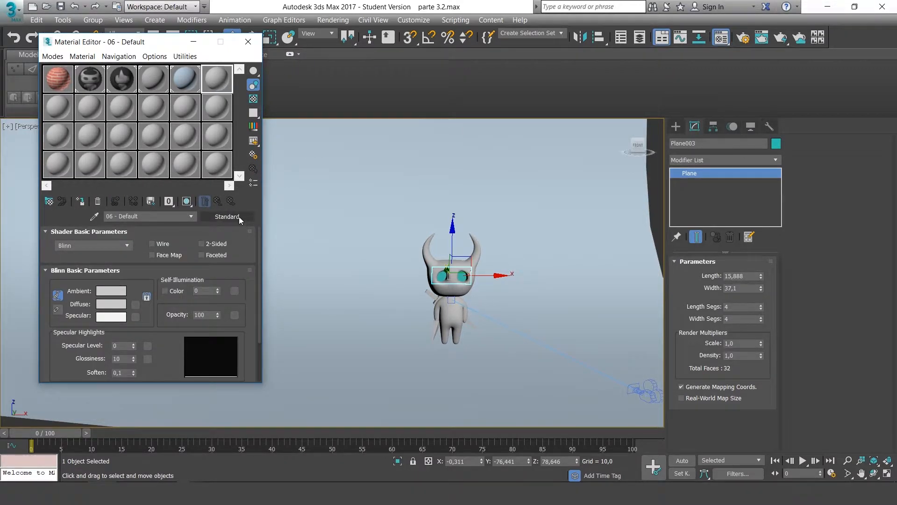
double_click(383, 206)
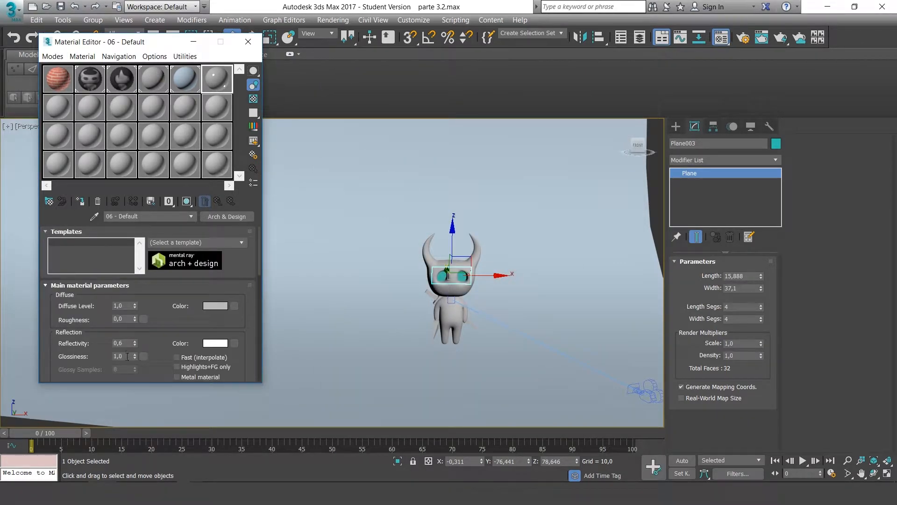
Apply the Matte Finish template to the sixth material, compare it with the fourth, and set its reflection glossiness to 0,1.
left_click(242, 242)
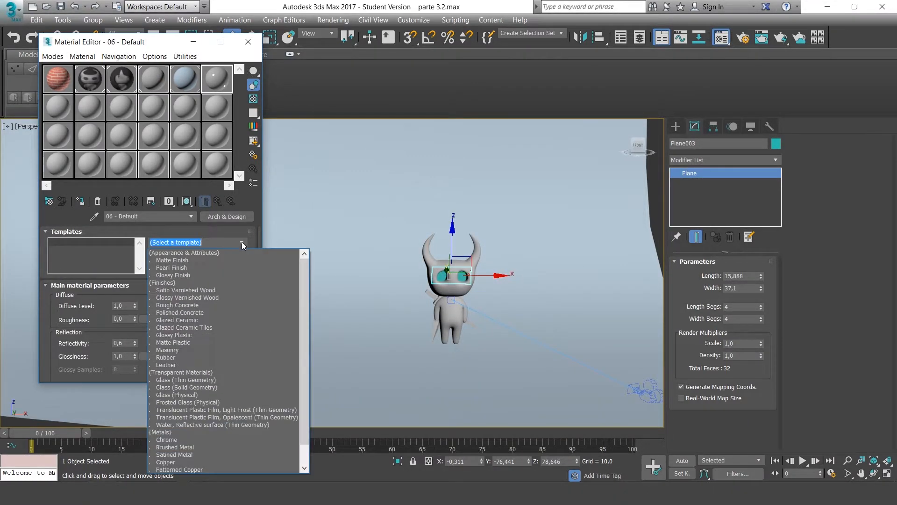
left_click(215, 259)
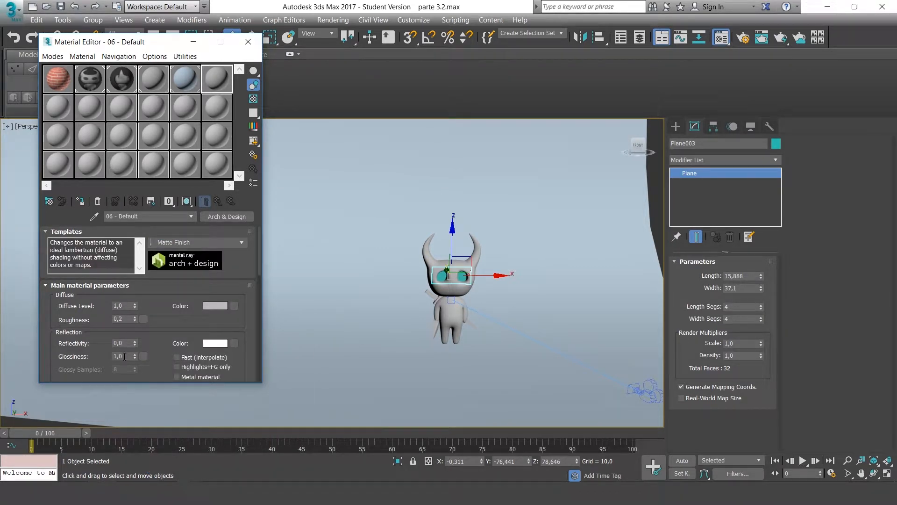
left_click(217, 80)
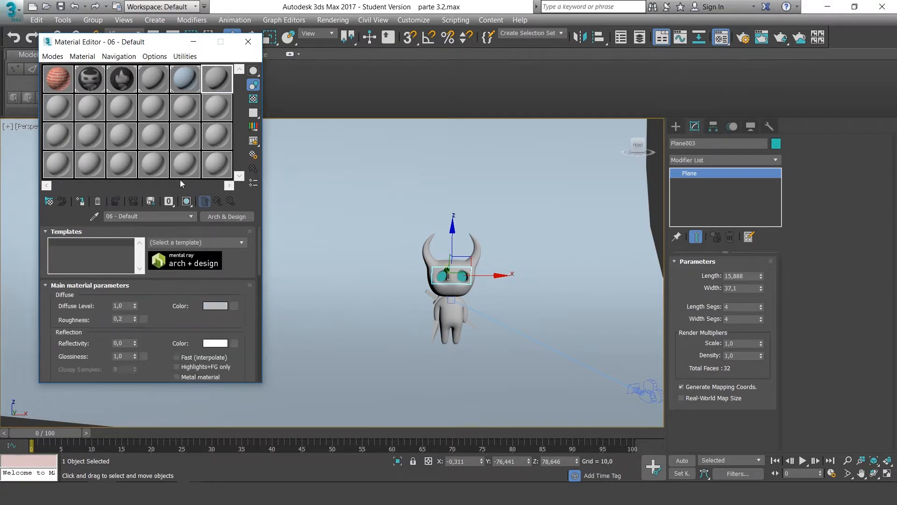
left_click(155, 77)
left_click(208, 77)
left_click(122, 343)
Set the sixth material's diffuse color to near-black with red, green and blue at 0,024.
left_click(218, 305)
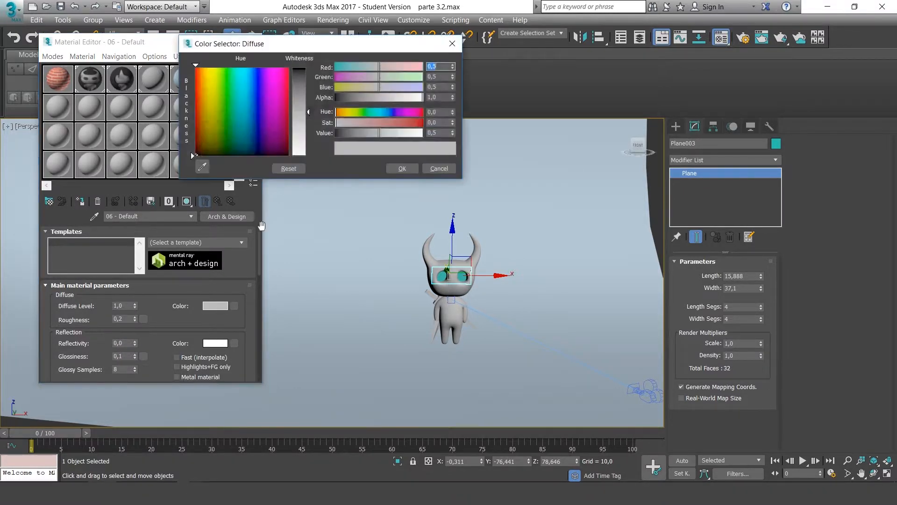
left_click_drag(295, 111, 310, 73)
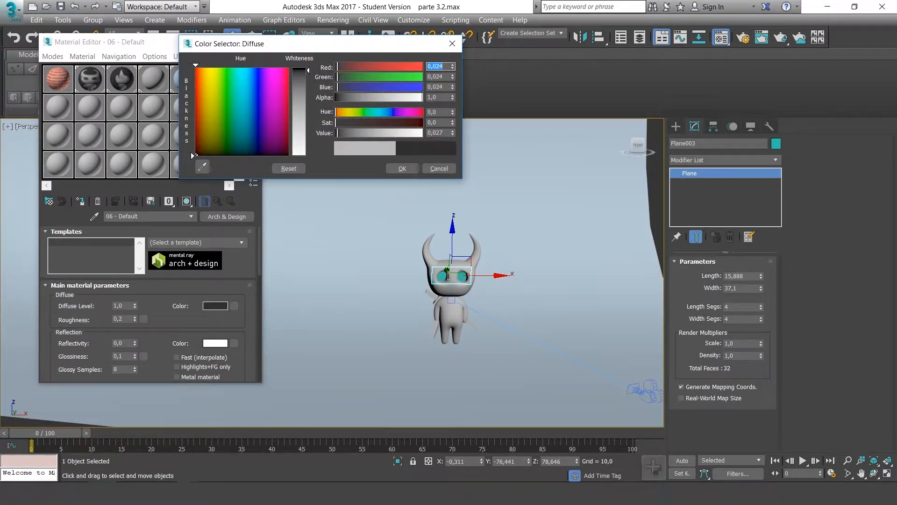
left_click(398, 168)
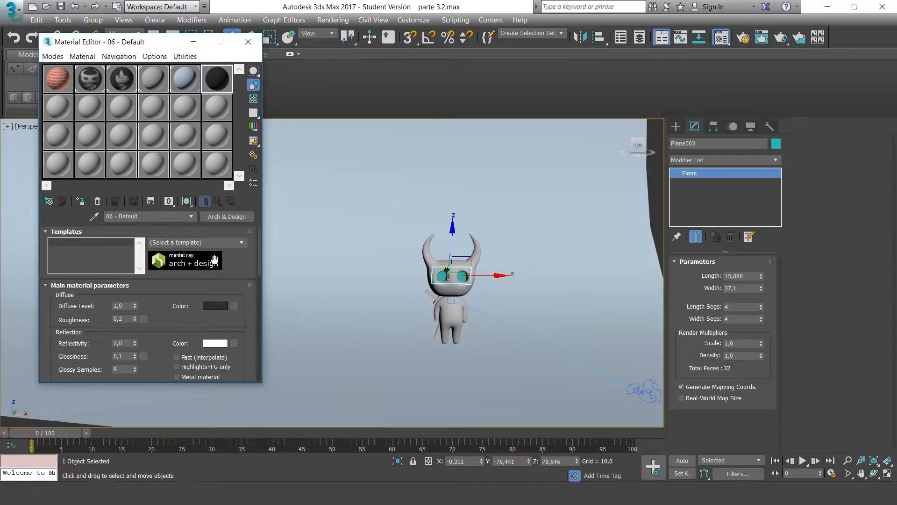
scroll(451, 283, "up", 3)
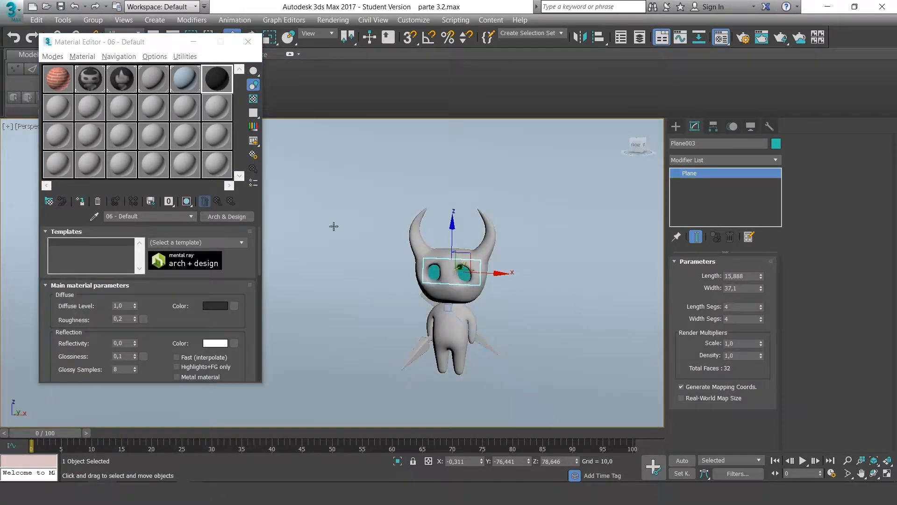
Assign the near-black sixth material to the selected eye plane and close the Material Editor.
scroll(416, 242, "up", 3)
left_click(81, 201)
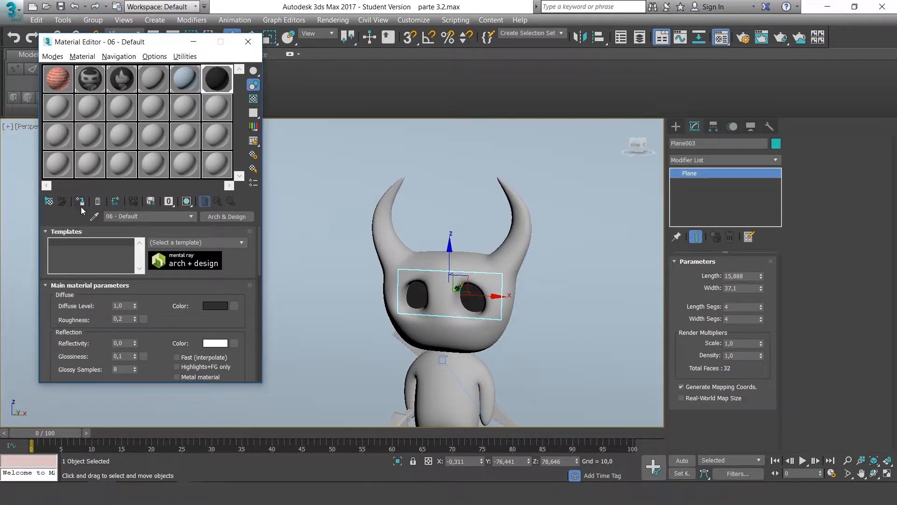
left_click(248, 42)
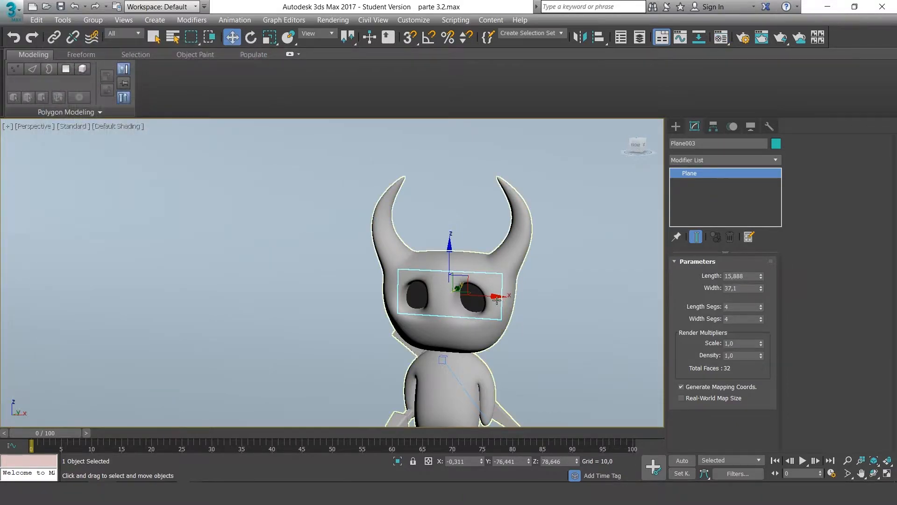
Examine the character with its dark eyes against the full backdrop, and clear the selection.
left_click(471, 329)
scroll(486, 327, "down", 5)
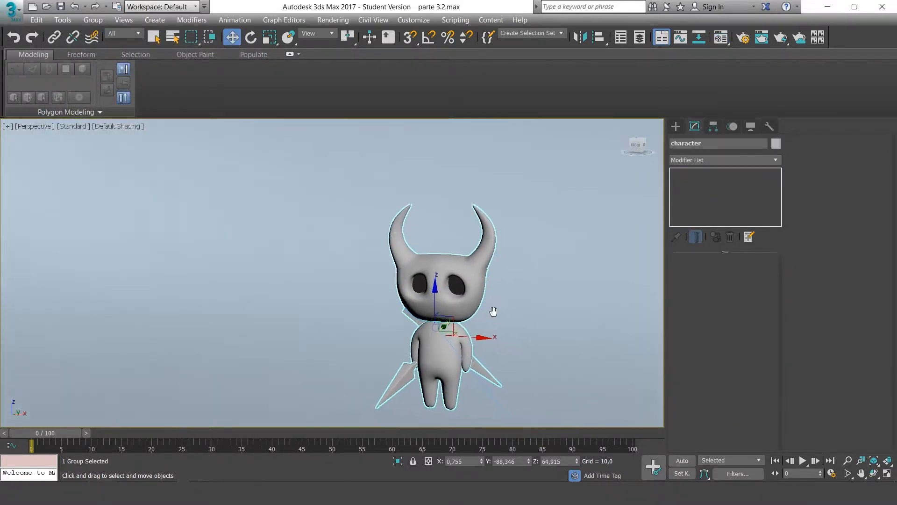
scroll(486, 297, "down", 4)
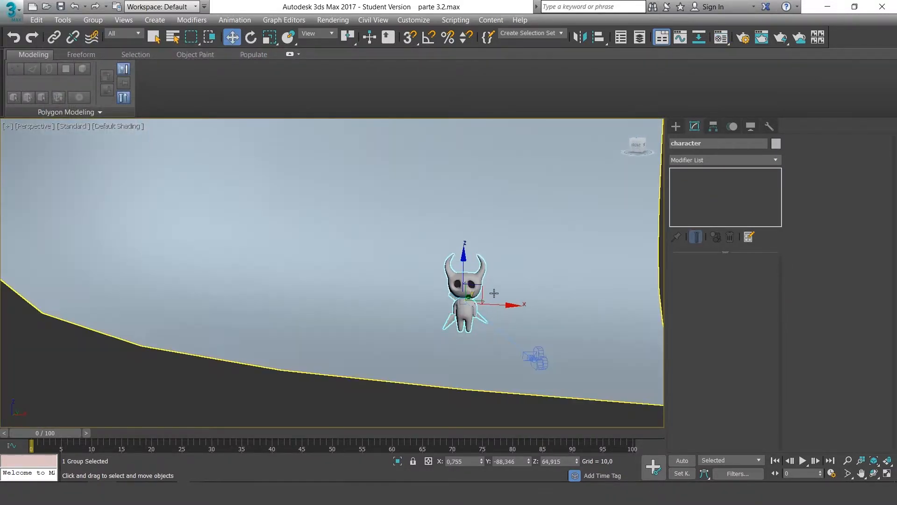
middle_click_drag(503, 296, 475, 310)
middle_click_drag(476, 311, 543, 314, "alt")
scroll(467, 312, "up", 3)
left_click(562, 295)
scroll(566, 293, "down", 3)
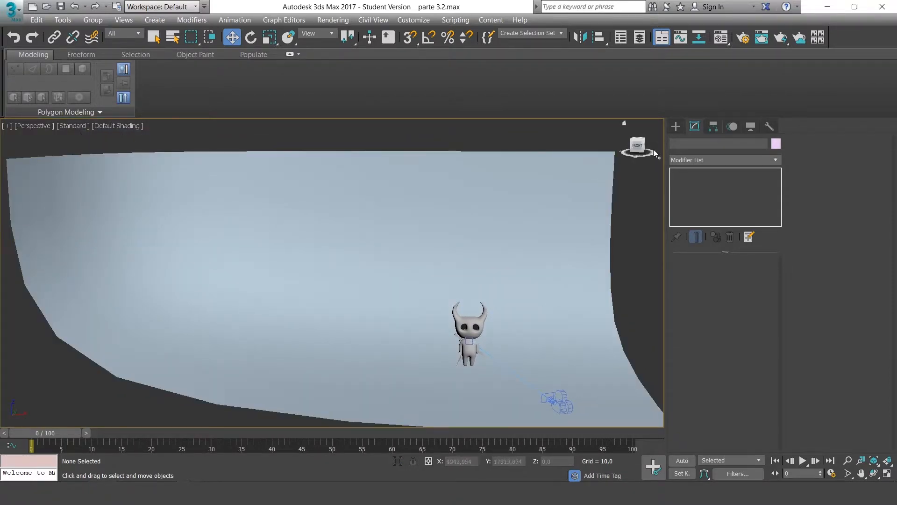
Create a standard Skylight on the ground beside the backdrop and show its parameters for editing.
left_click(676, 127)
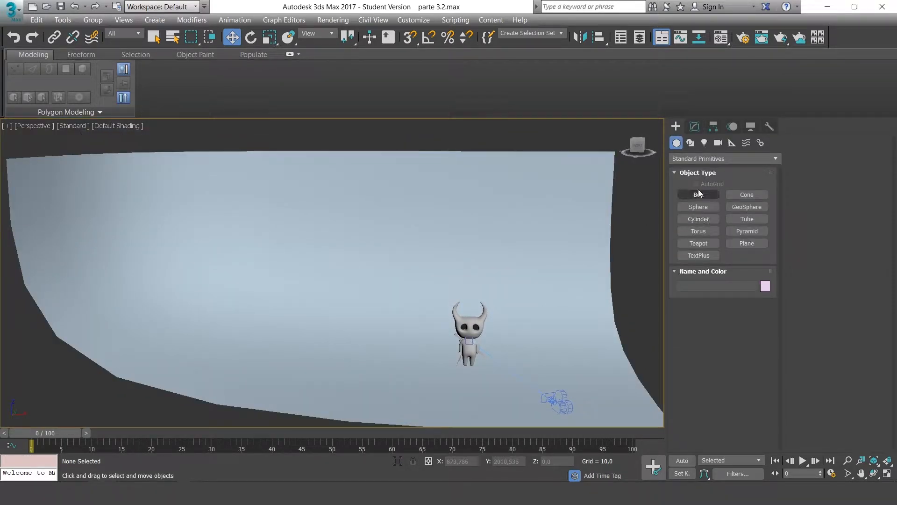
left_click(704, 143)
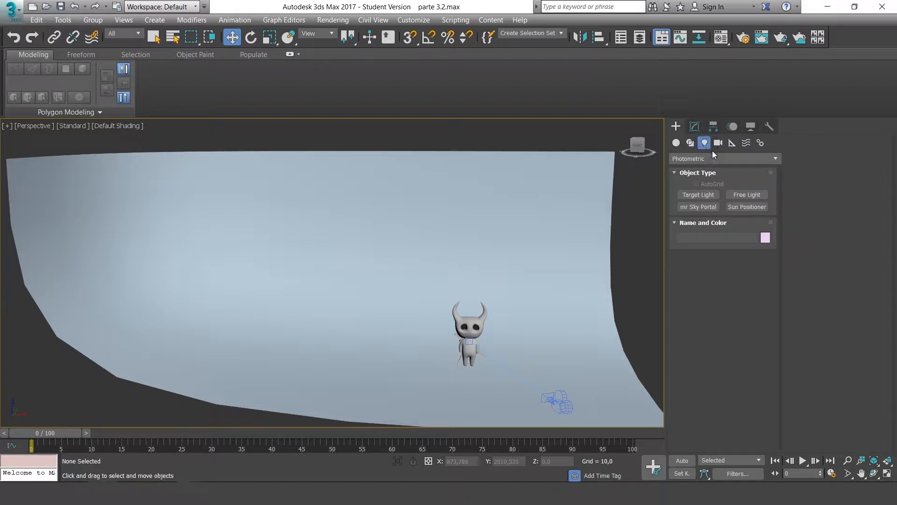
left_click(770, 158)
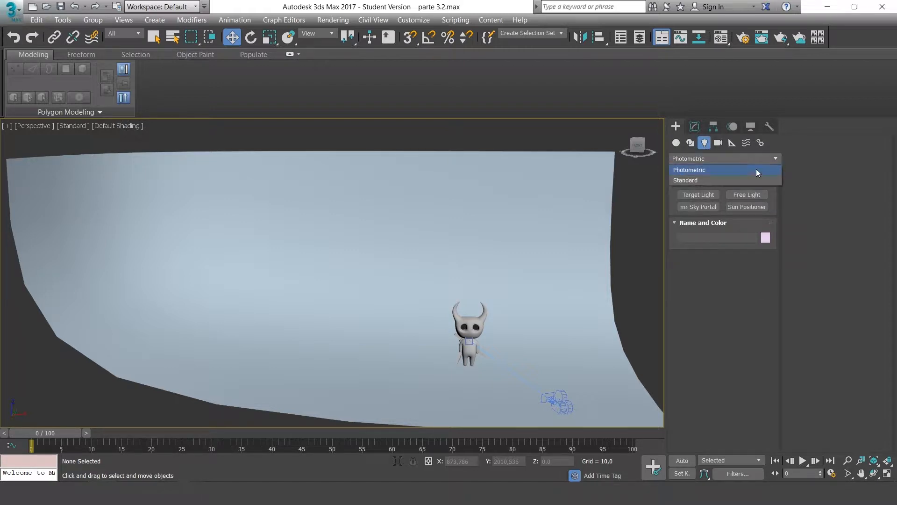
left_click(746, 181)
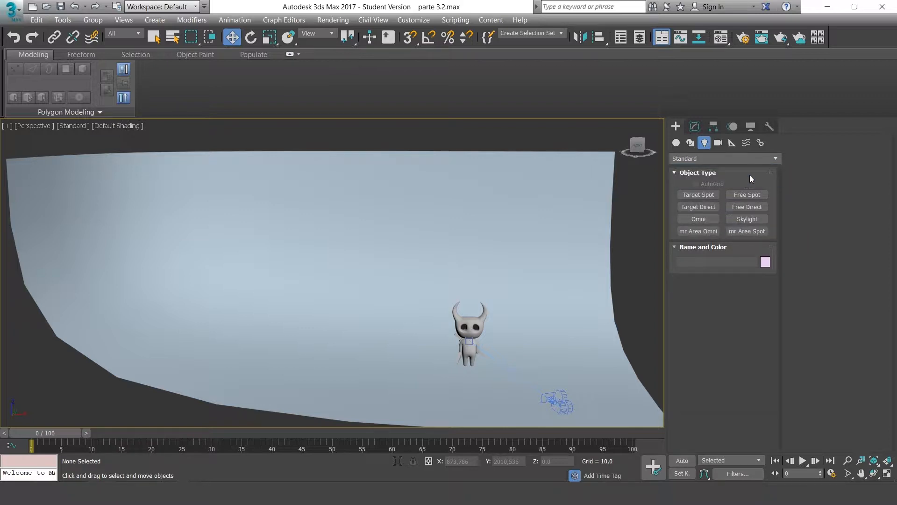
middle_click_drag(546, 274, 510, 260, "alt")
left_click(744, 219)
middle_click_drag(563, 274, 572, 270, "alt")
scroll(455, 253, "down", 3)
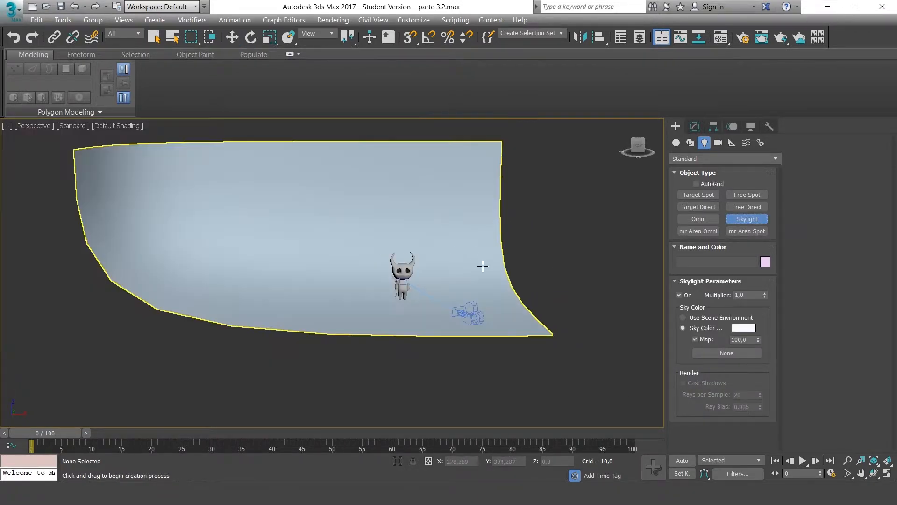
left_click(563, 281)
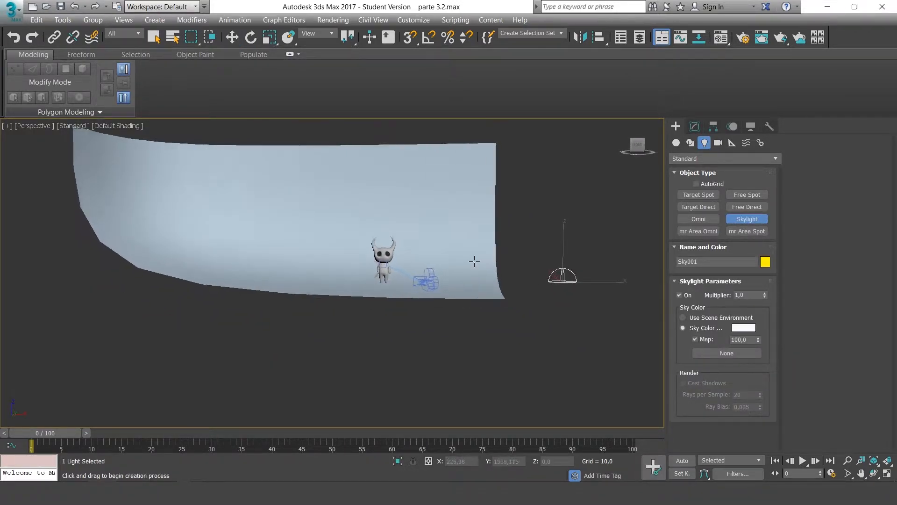
scroll(446, 270, "up", 3)
scroll(447, 270, "up", 2)
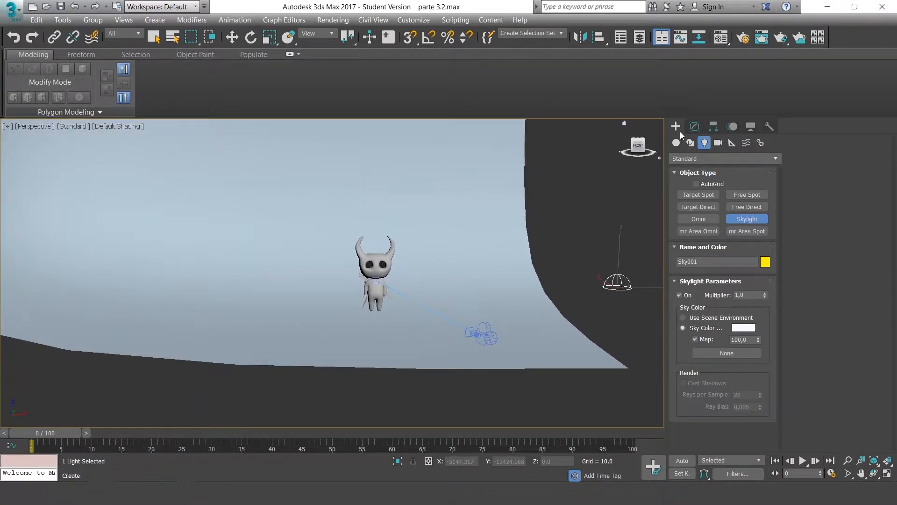
left_click(693, 127)
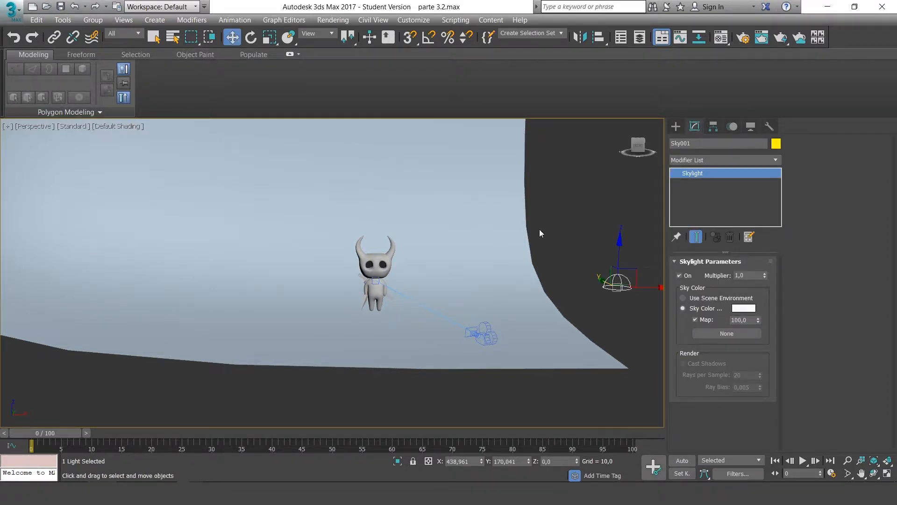
Move the target camera closer to the character in the Top view, to about X 82,5 and Y -269,7.
key("alt+w")
middle_click_drag(267, 228, 267, 205)
key("alt+w")
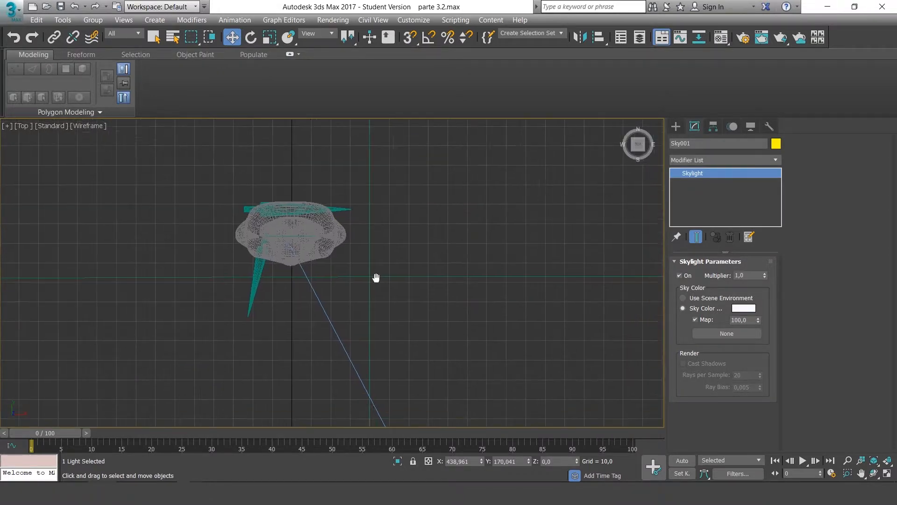
scroll(327, 237, "down", 3)
key("alt+w")
middle_click_drag(229, 263, 238, 228)
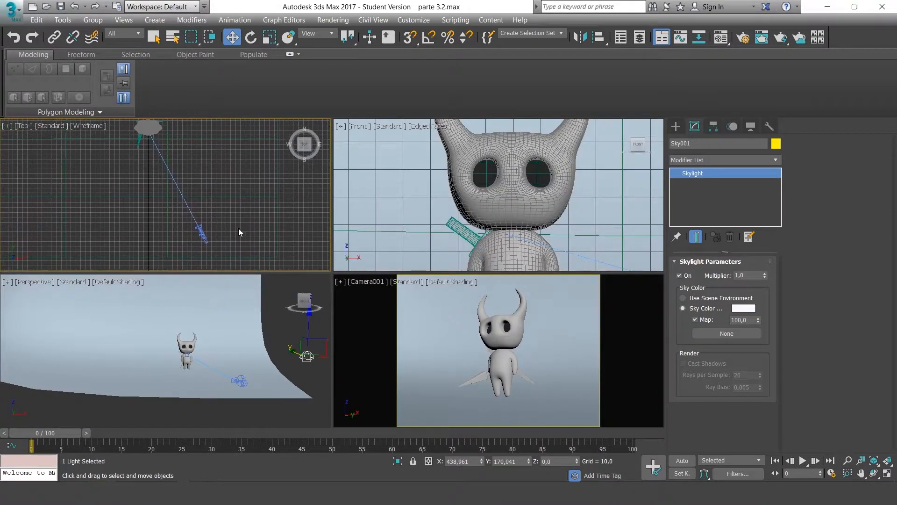
left_click(202, 232)
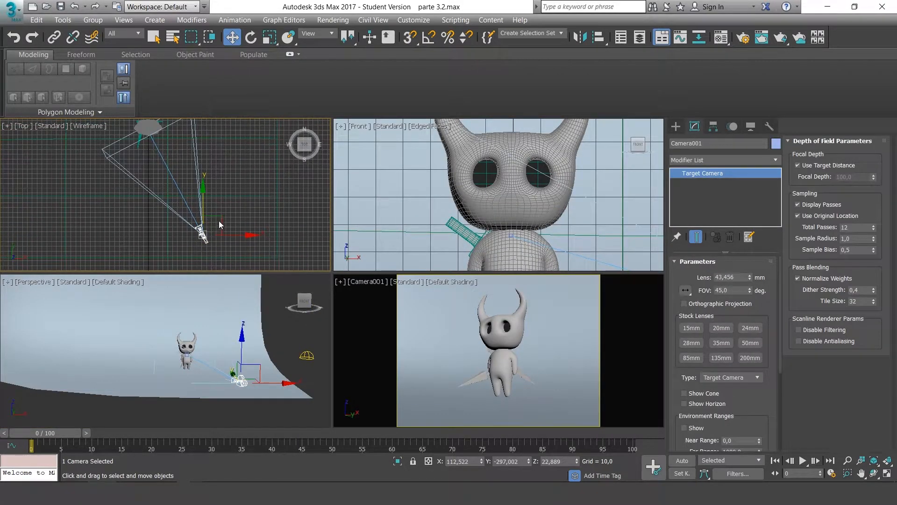
left_click_drag(220, 219, 206, 205)
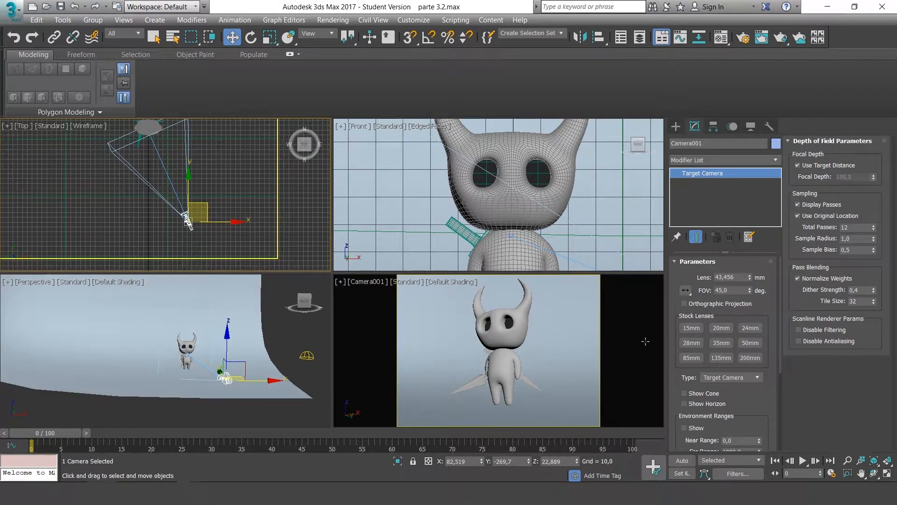
Cycle the active viewport through the four views, ending with the Camera001 view active.
right_click(376, 311)
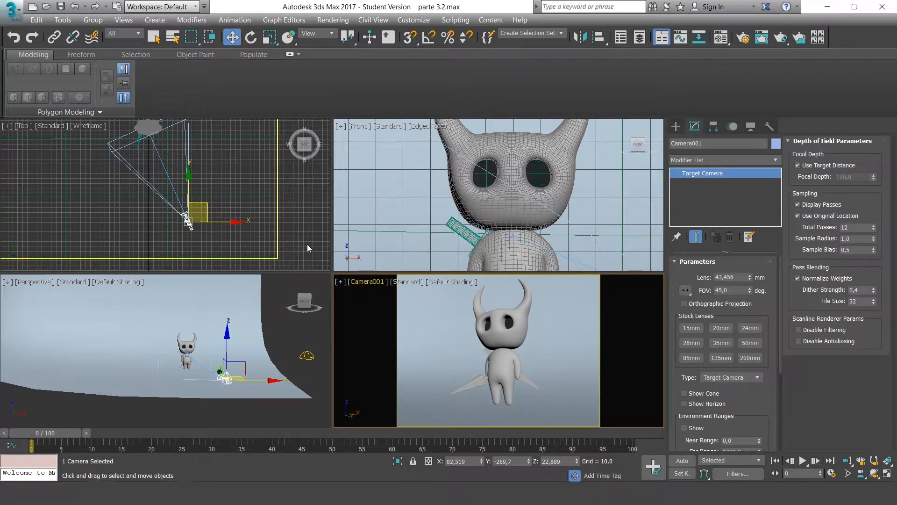
right_click(383, 256)
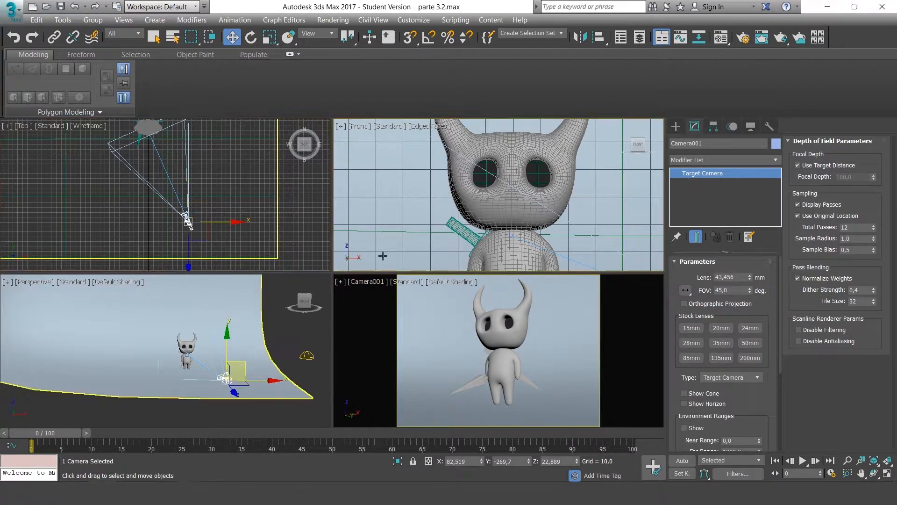
right_click(378, 308)
right_click(268, 310)
right_click(284, 237)
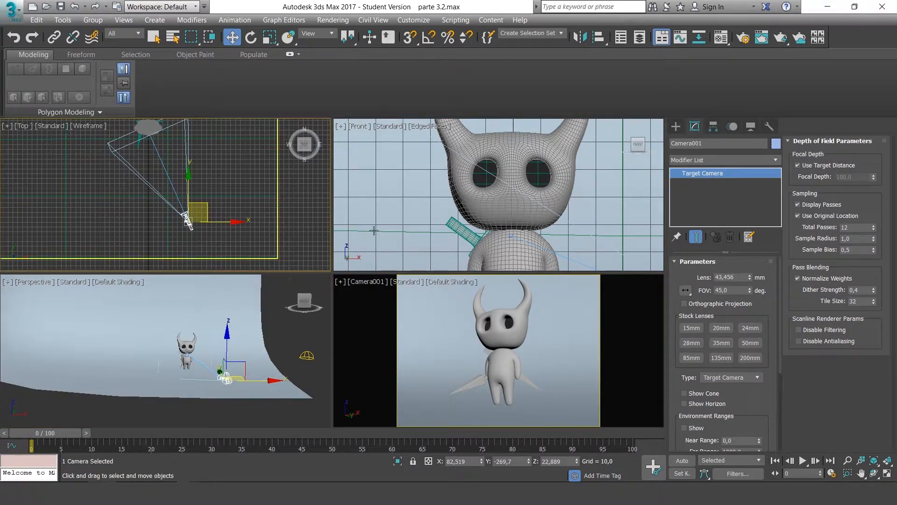
right_click(373, 231)
right_click(381, 304)
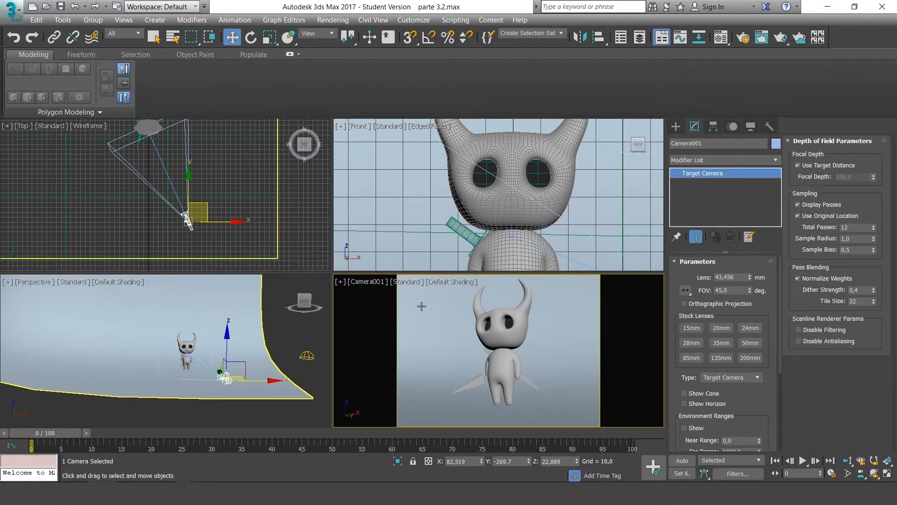
Open the Render Setup for the Camera001 view and leave the time output on Single.
left_click(743, 38)
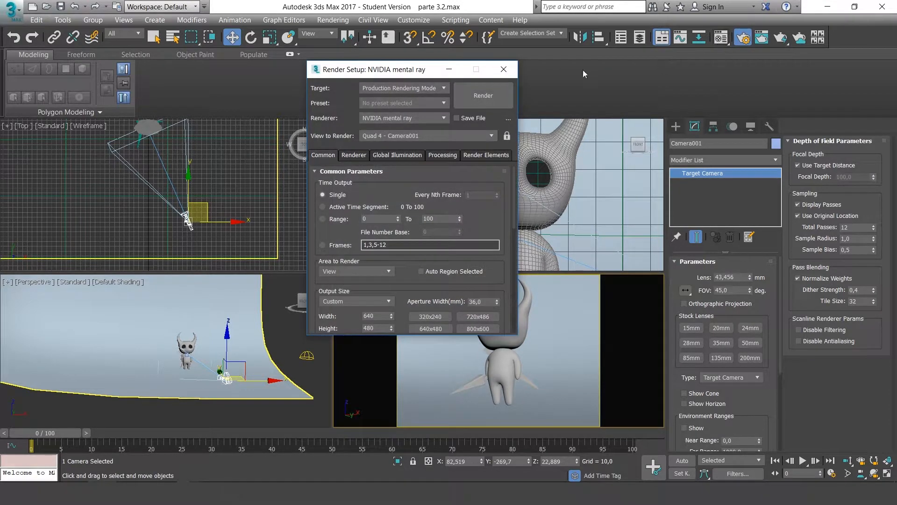
left_click(511, 71)
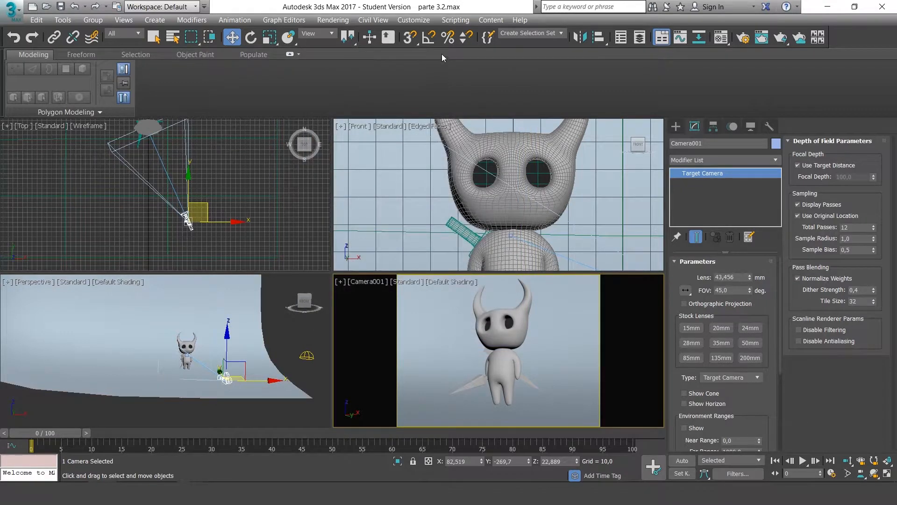
left_click(339, 20)
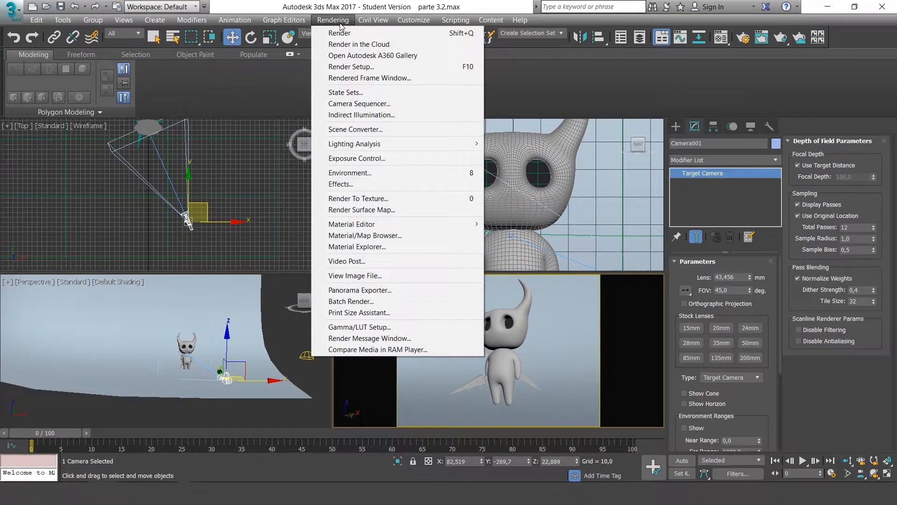
left_click(361, 68)
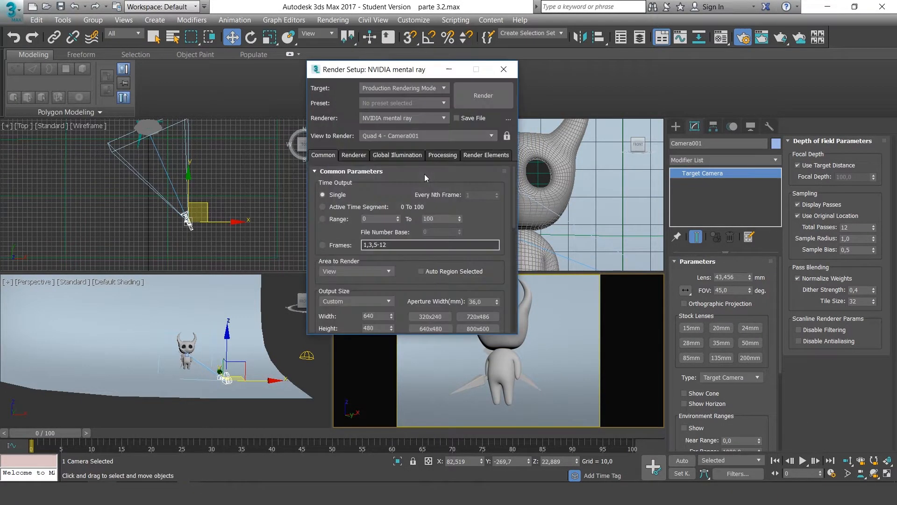
mouse_move(411, 69)
left_mouse_down()
mouse_move(423, 68)
mouse_move(408, 78)
left_mouse_up()
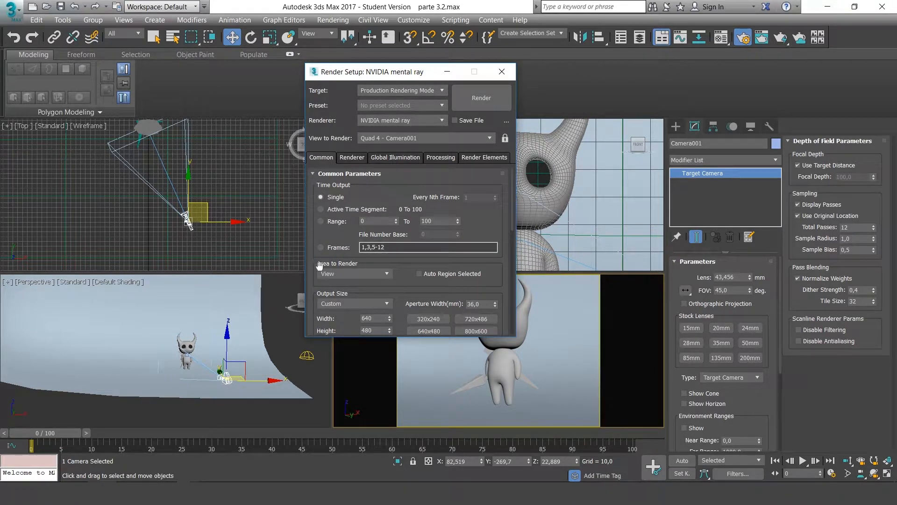
left_click(327, 209)
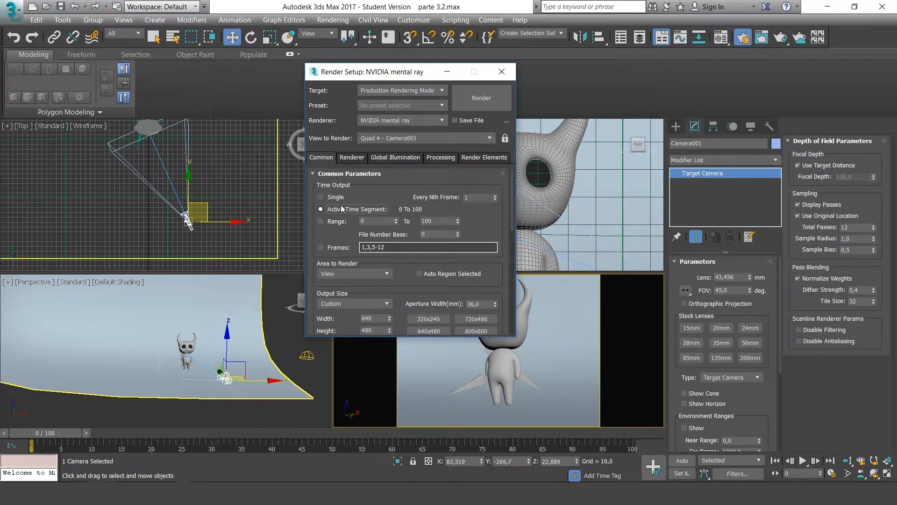
left_click(335, 197)
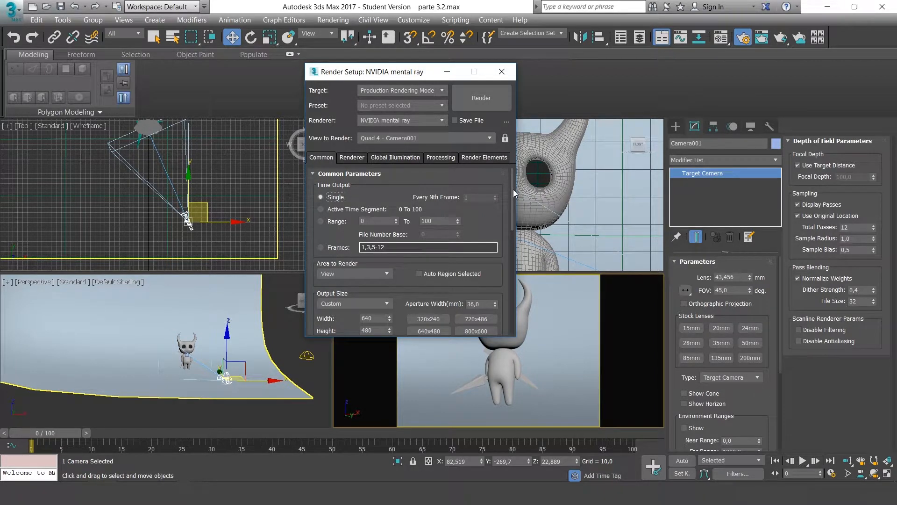
Set the render output size to the HDTV (video) preset at 1920 x 1080.
left_click_drag(513, 189, 511, 215)
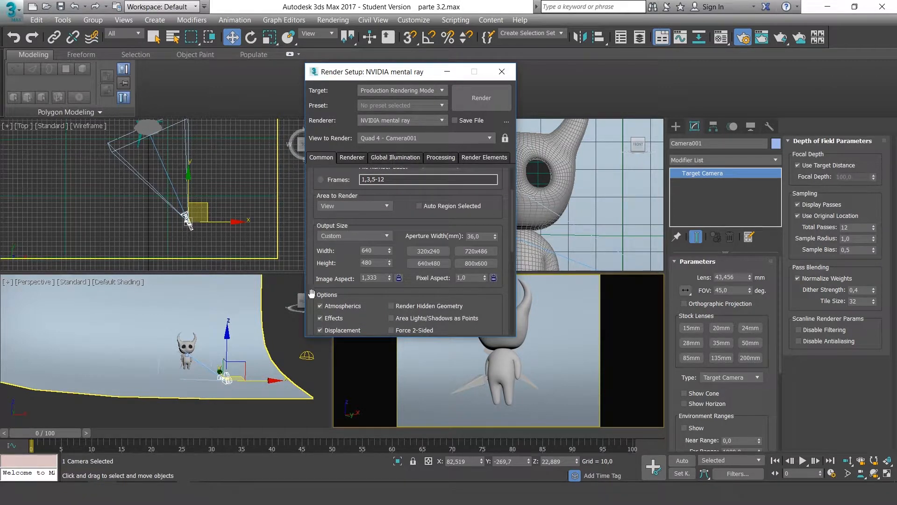
left_click_drag(512, 224, 511, 227)
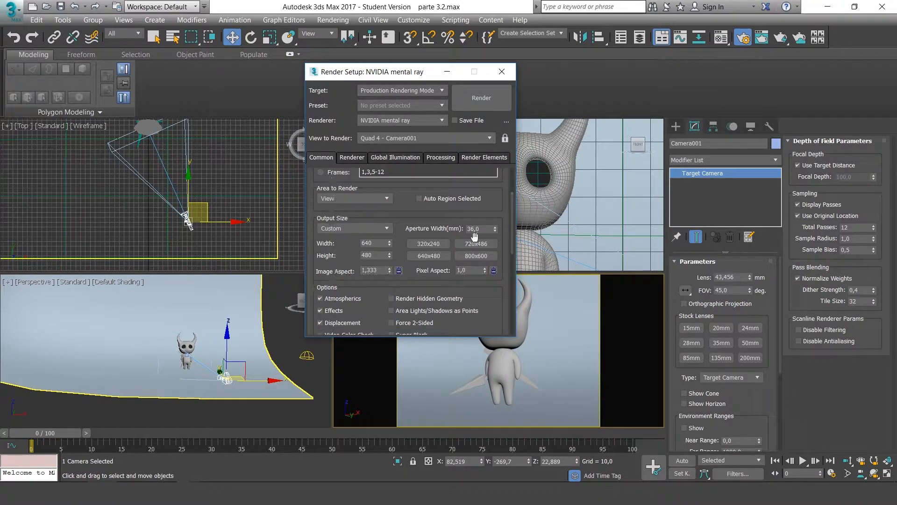
left_click_drag(378, 74, 252, 77)
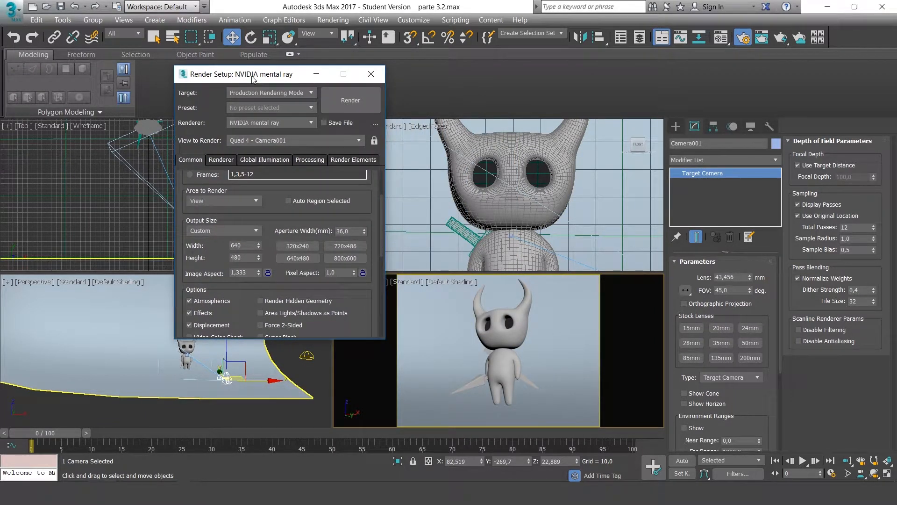
left_click(256, 231)
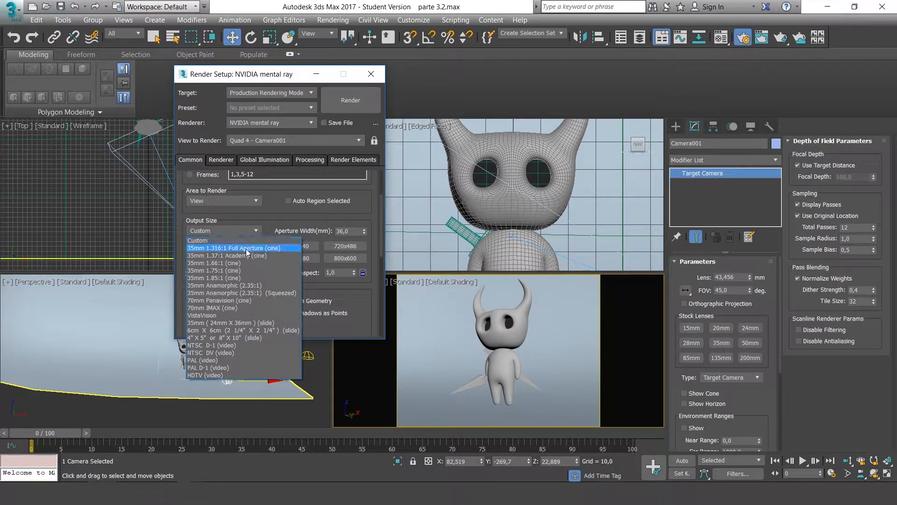
left_click(205, 374)
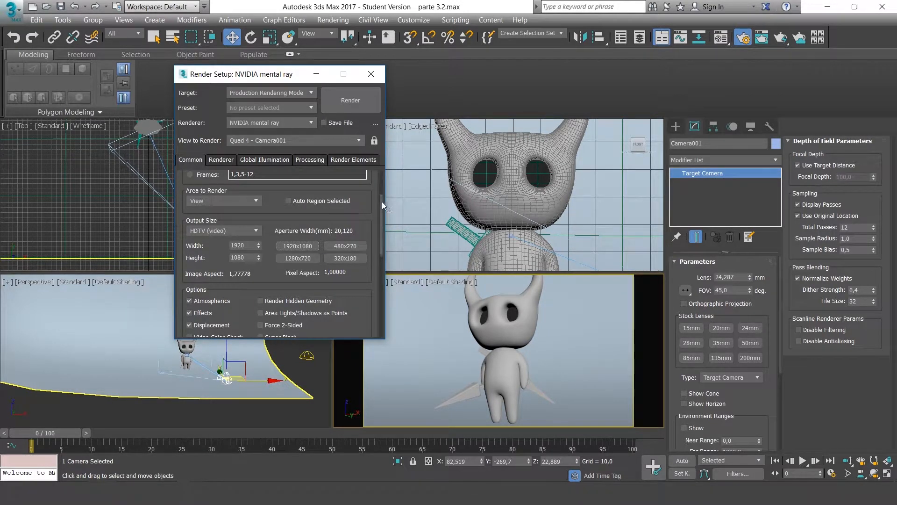
Look at the render output file chooser, cancel it without picking a file, and close the Render Setup.
left_click_drag(382, 201, 380, 271)
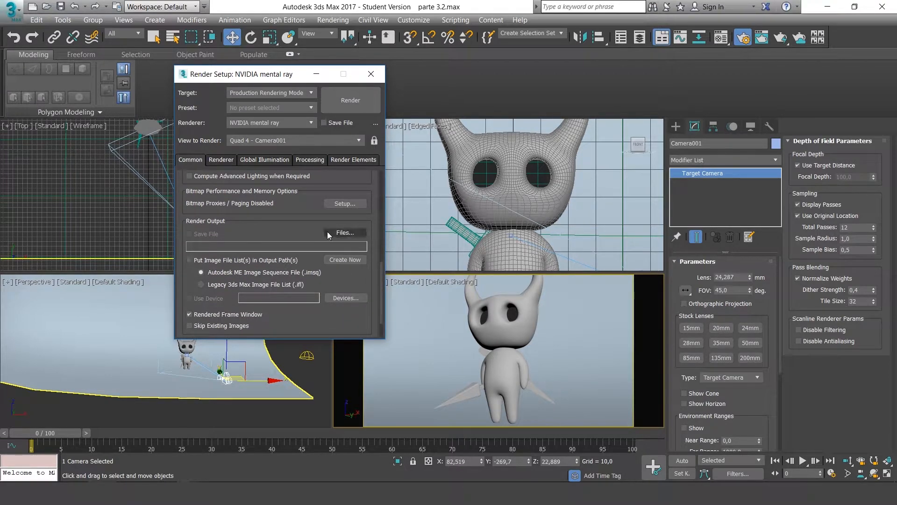
left_click(345, 233)
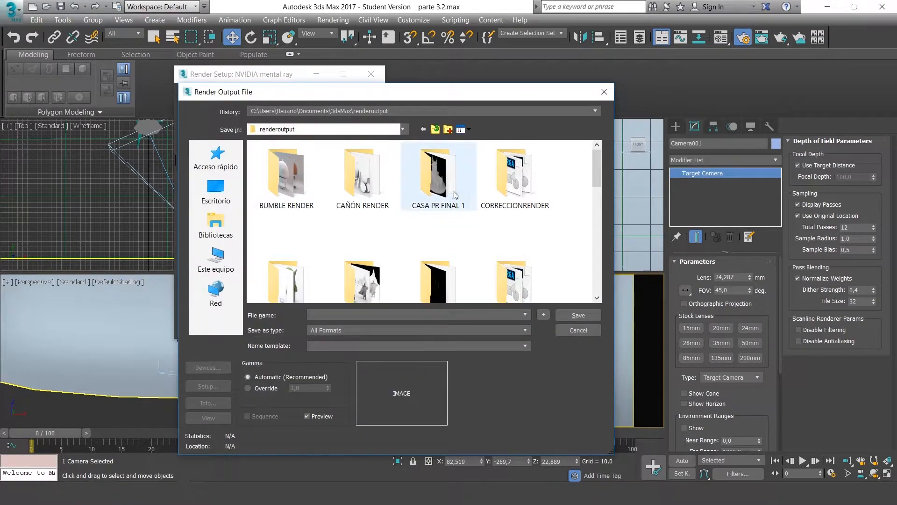
left_click(604, 92)
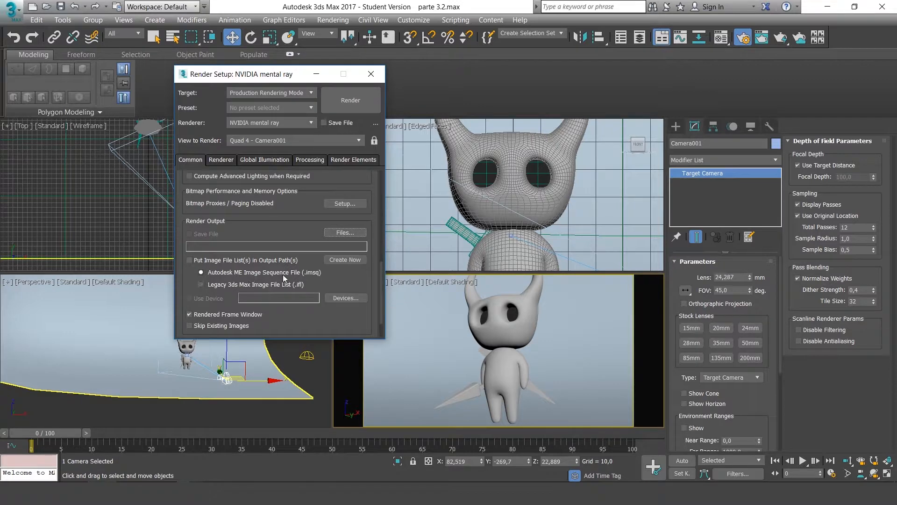
left_click_drag(377, 286, 380, 203)
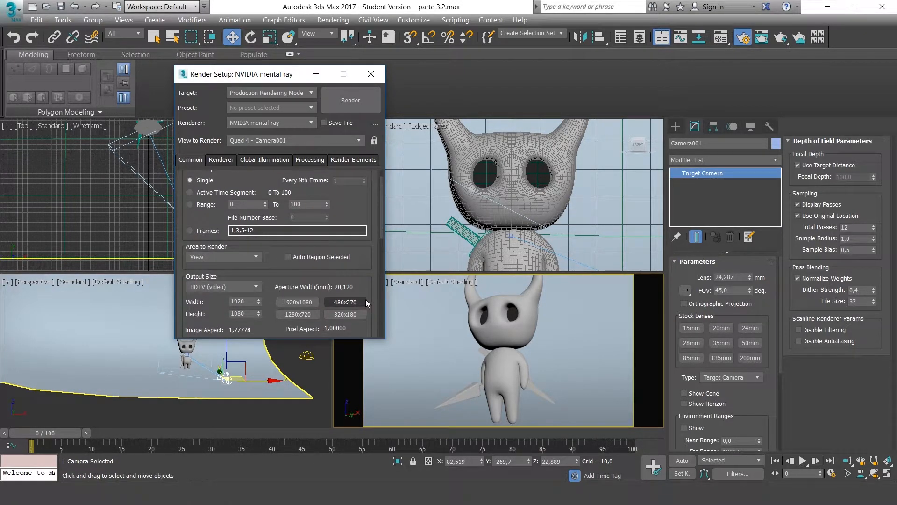
left_click(374, 77)
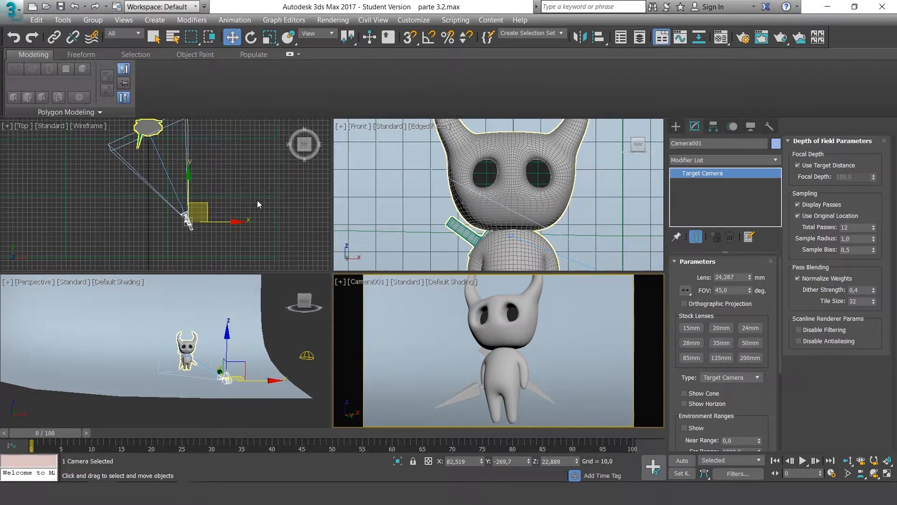
Move the target camera farther from the character, to about X 89,1 and Y -321,3, using the Top and Front views.
middle_click_drag(276, 218, 282, 211)
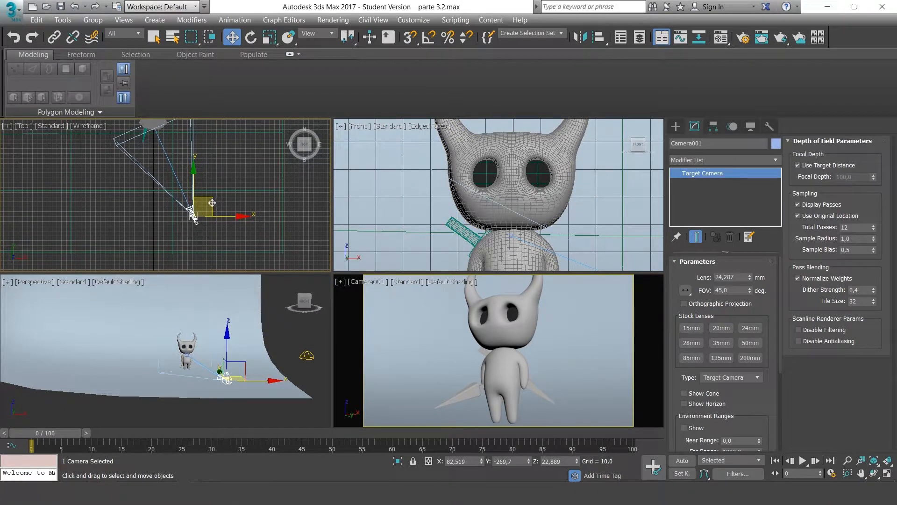
left_click_drag(212, 203, 227, 229)
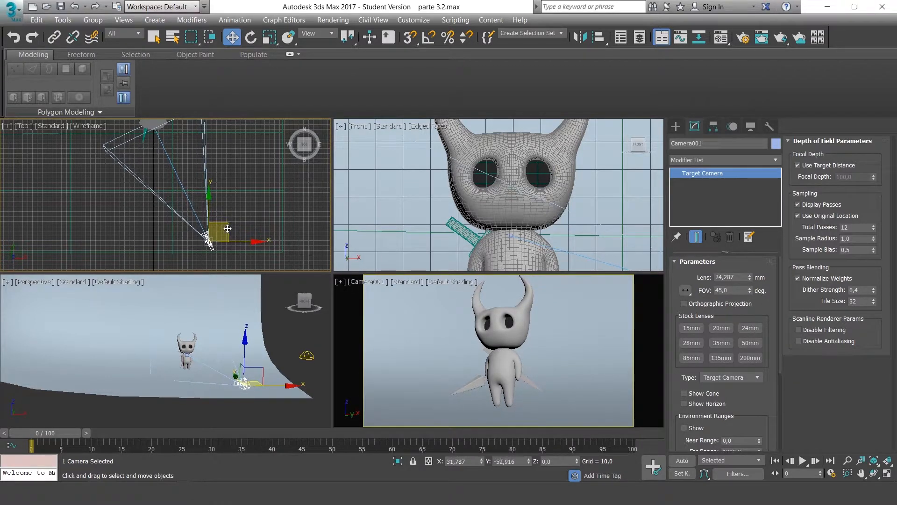
scroll(507, 222, "down", 10)
middle_click_drag(507, 222, 534, 224)
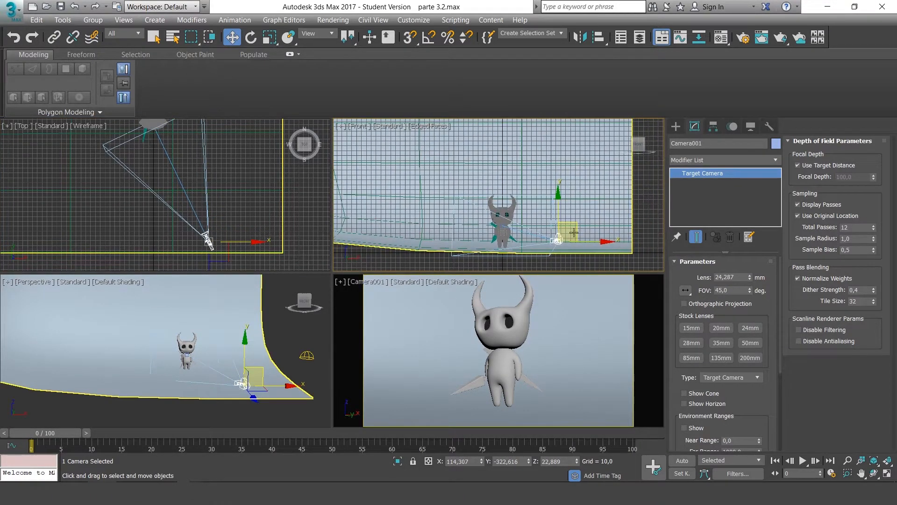
left_click_drag(591, 242, 579, 243)
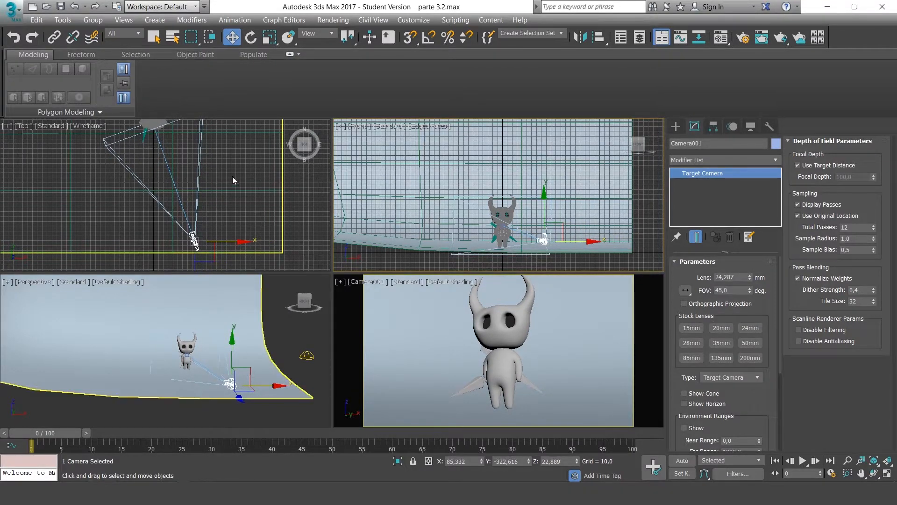
middle_click_drag(230, 184, 235, 186)
left_click_drag(219, 226, 222, 226)
Raise the camera together with its target by about 6,2 units in the Perspective view, and deselect them.
middle_click_drag(303, 349, 298, 343)
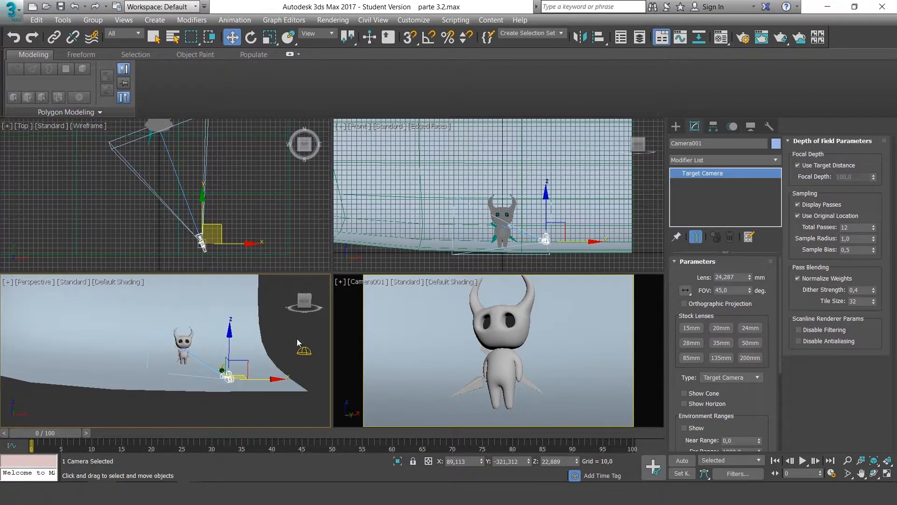
left_click_drag(229, 353, 207, 331)
left_click(206, 358)
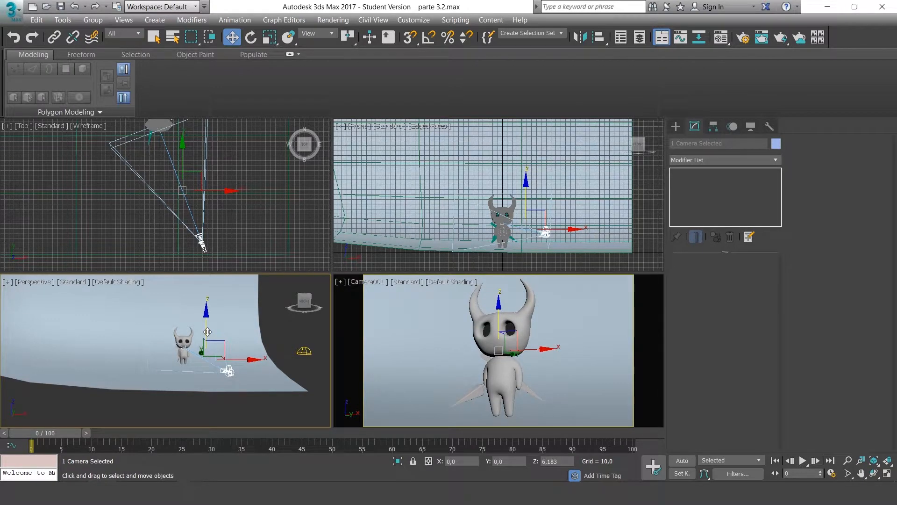
left_click(608, 352)
left_click(648, 239)
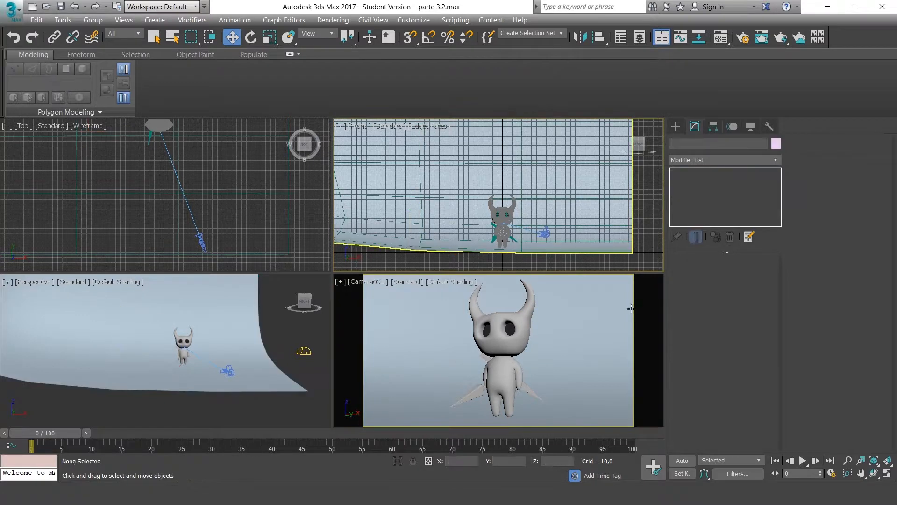
Activate the Camera001 view, render it as a single frame, and close the Render Setup.
right_click(624, 317)
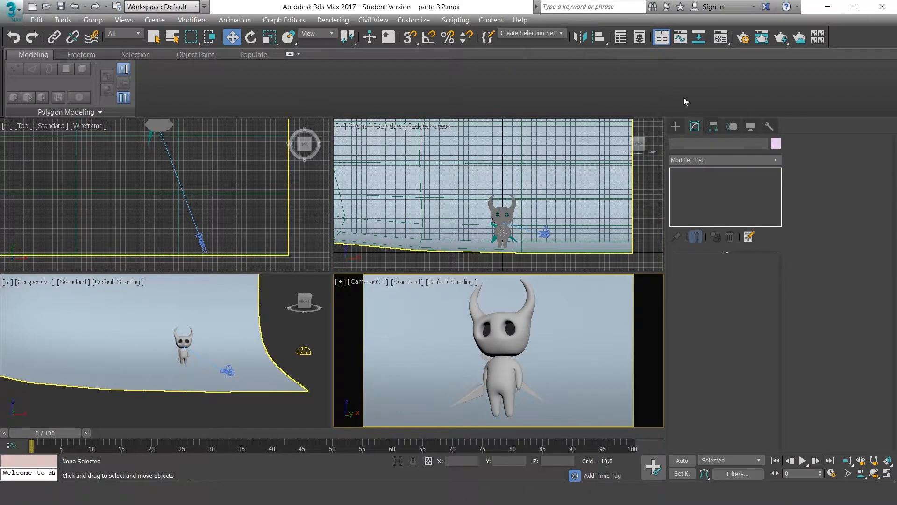
left_click(743, 37)
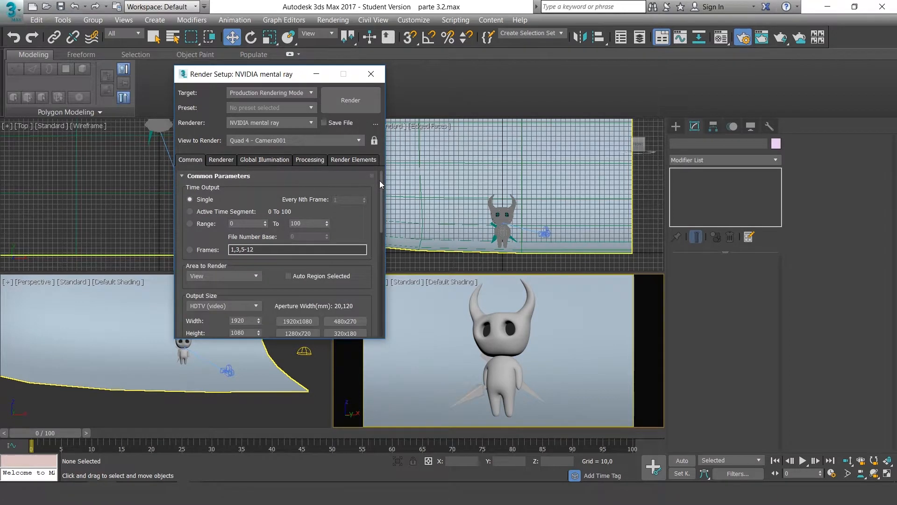
left_click_drag(380, 180, 362, 107)
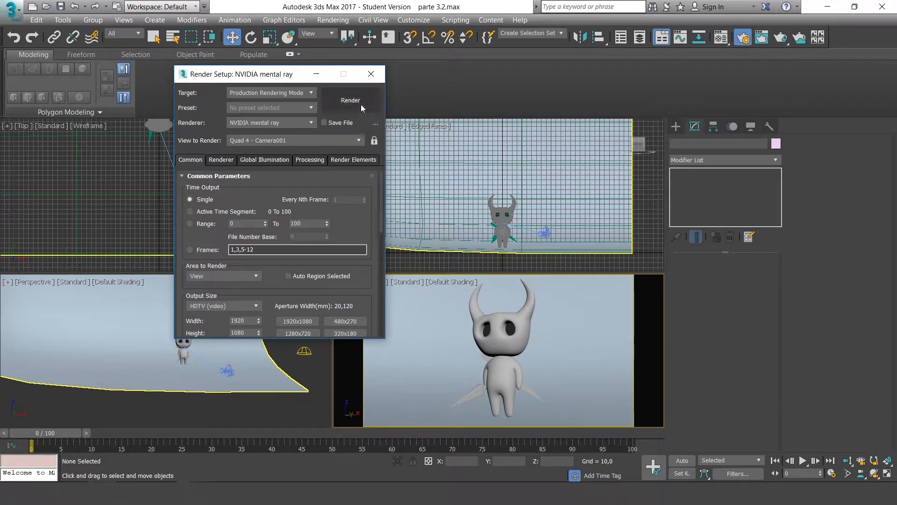
left_click(352, 101)
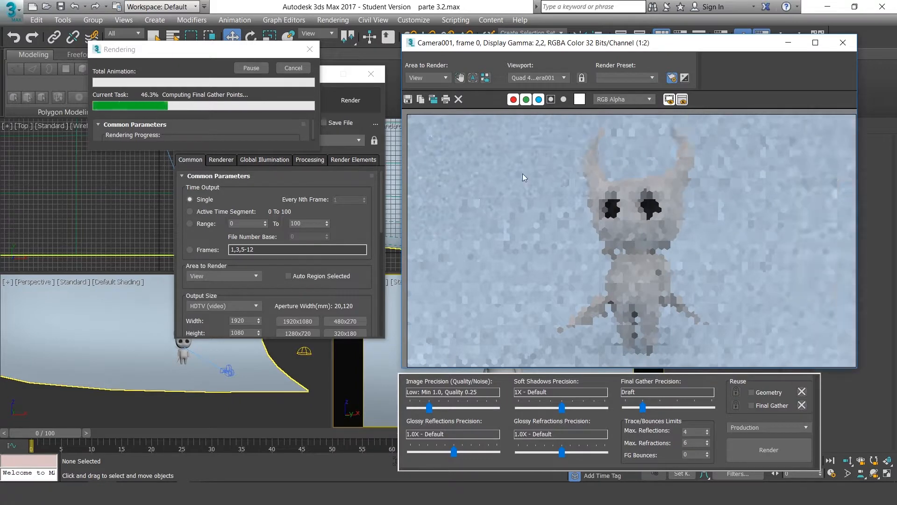
left_click_drag(642, 45, 618, 42)
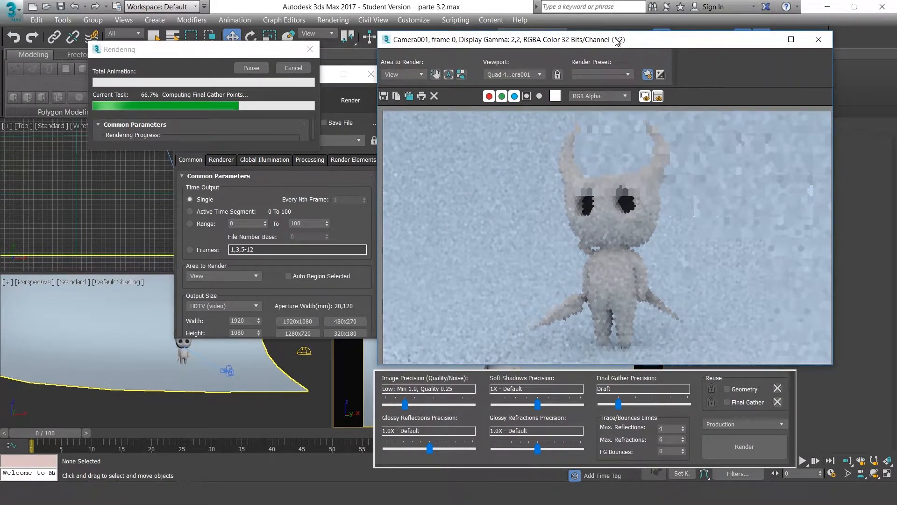
left_click_drag(618, 41, 613, 38)
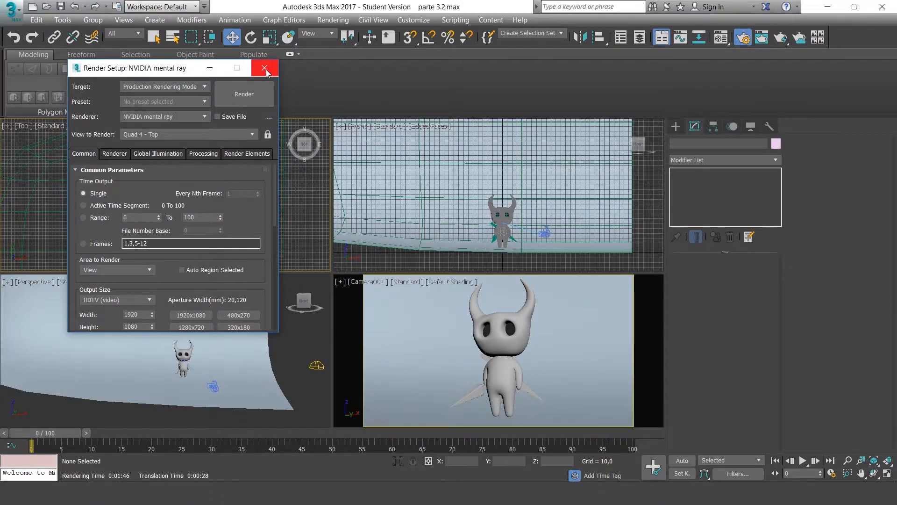
left_click(266, 69)
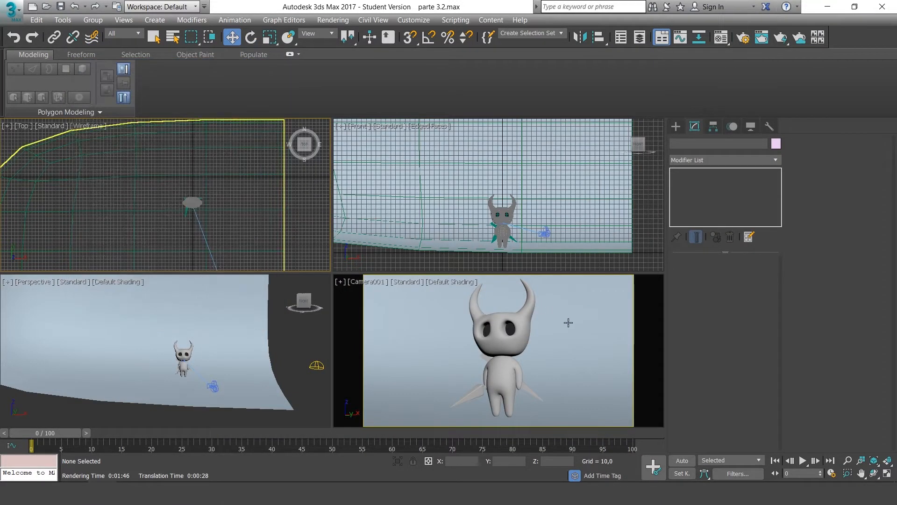
Create a photometric mr Sky Portal around the character in the Top view, about 229 long and 360 wide.
left_click(679, 127)
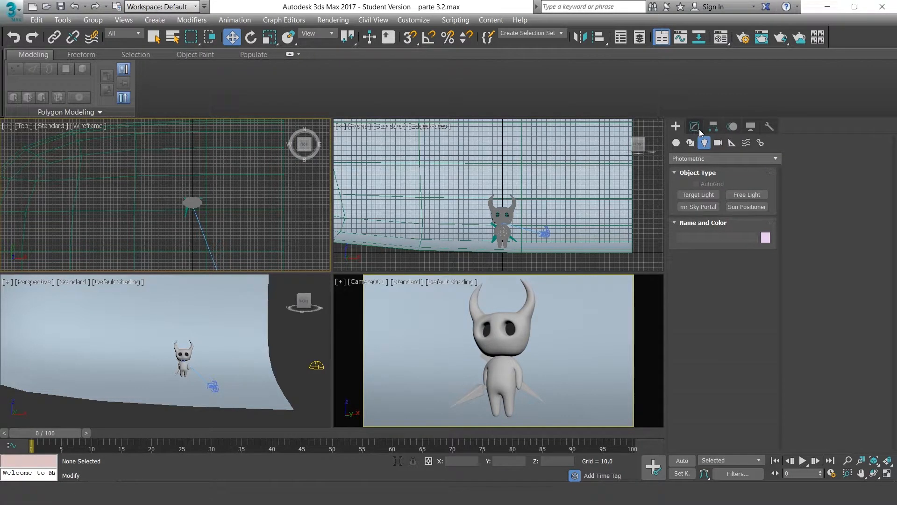
left_click(706, 207)
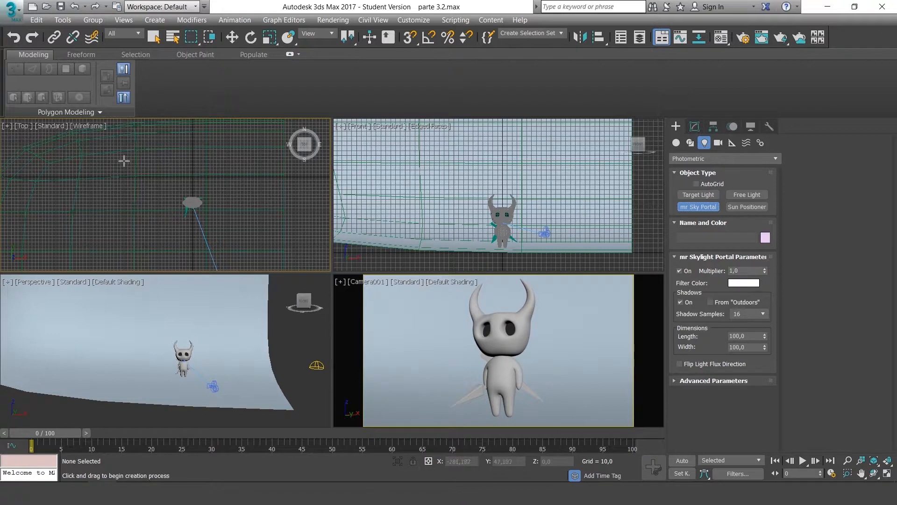
left_click_drag(129, 163, 253, 242)
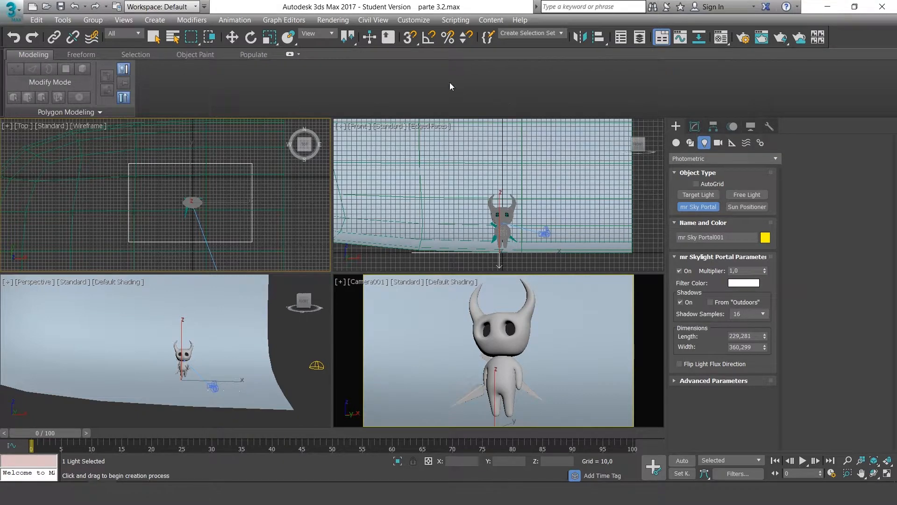
Raise the sky portal above the character in the maximized Perspective view, to about Z 216,4.
left_click(233, 37)
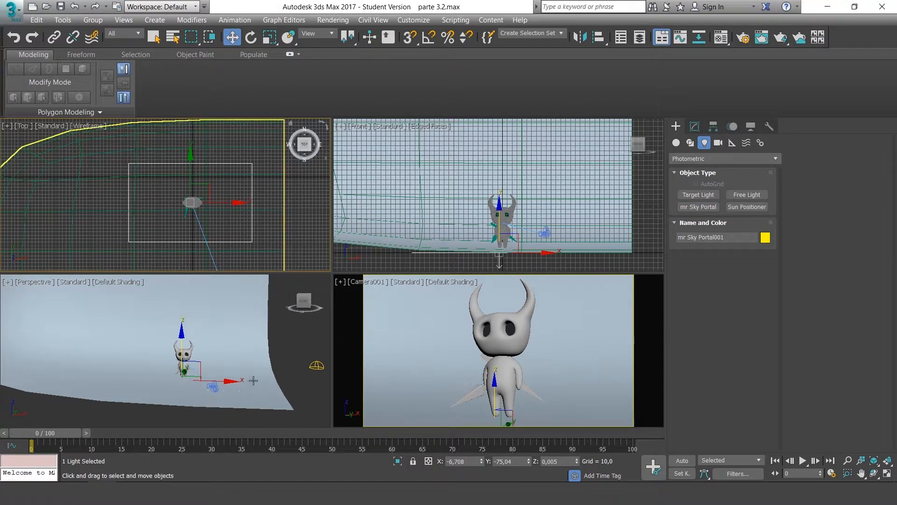
middle_click_drag(250, 371, 255, 371)
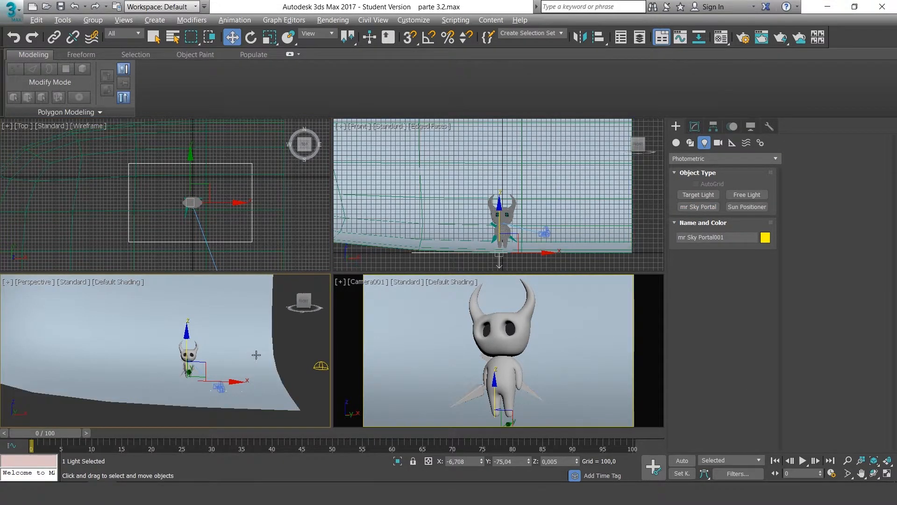
key("alt+w")
middle_click_drag(437, 286, 346, 169, "alt")
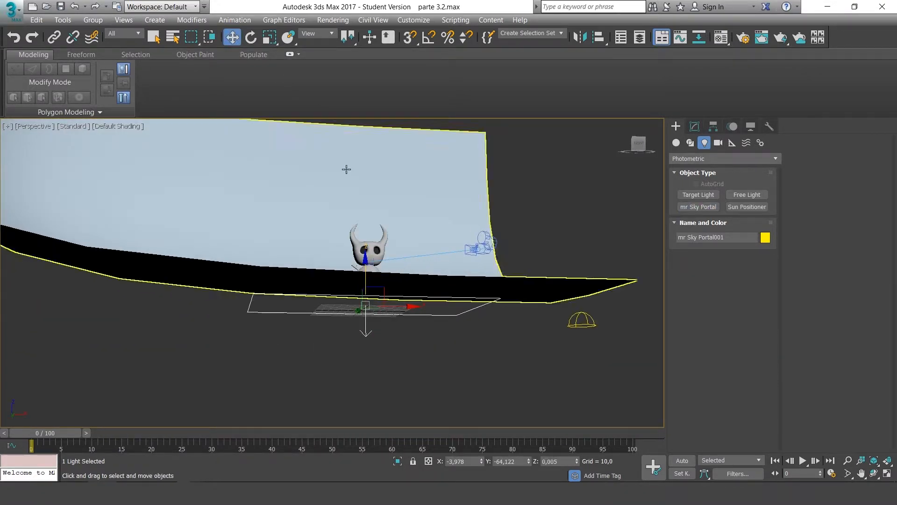
middle_click_drag(384, 225, 370, 263, "alt")
left_click_drag(367, 270, 366, 136)
middle_click_drag(399, 172, 401, 199)
mouse_move(400, 199)
middle_mouse_down("alt")
mouse_move(391, 231)
mouse_move(392, 203)
mouse_move(414, 198)
mouse_move(400, 216)
middle_mouse_up("alt")
left_click_drag(366, 173, 368, 151)
middle_click_drag(514, 225, 493, 219, "alt")
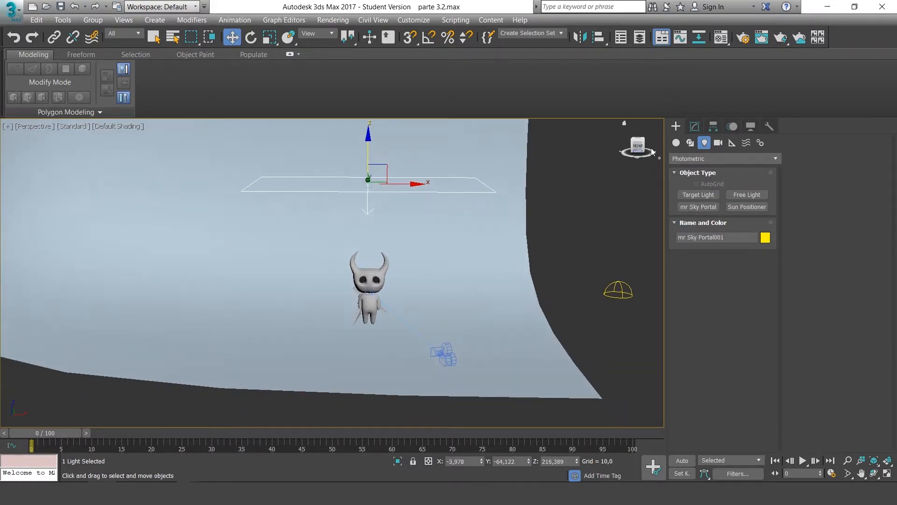
Examine the sky portal's multiplier, shadow and advanced parameters, including its visibility to the renderer.
left_click(695, 127)
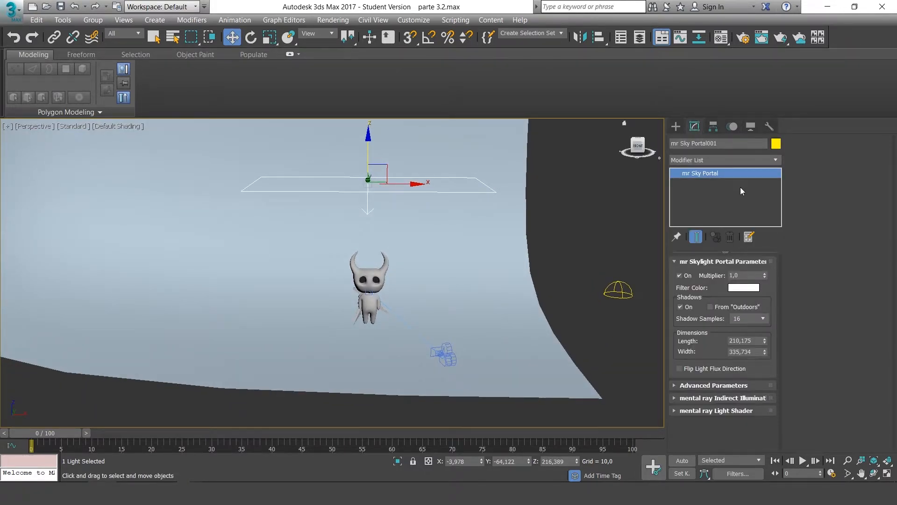
left_click(734, 275)
left_click(743, 276)
left_click(689, 307)
left_click(689, 308)
left_click(710, 384)
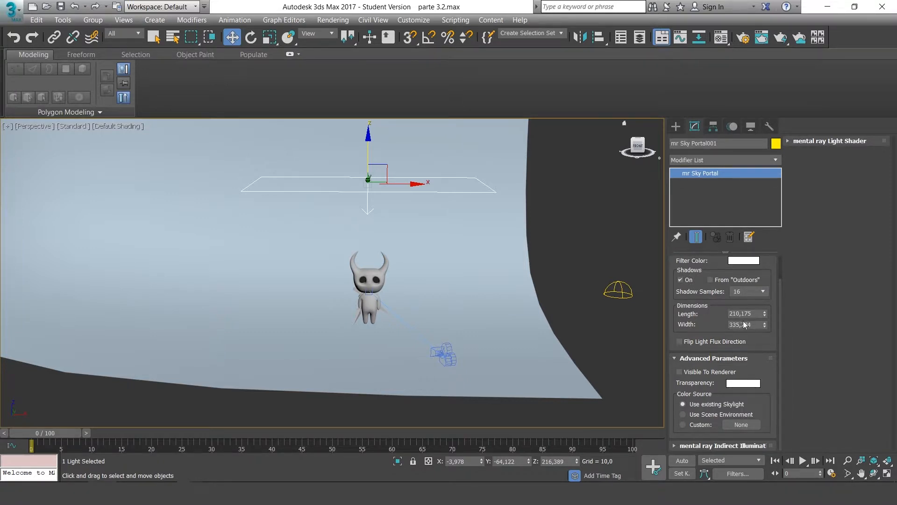
left_click(680, 371)
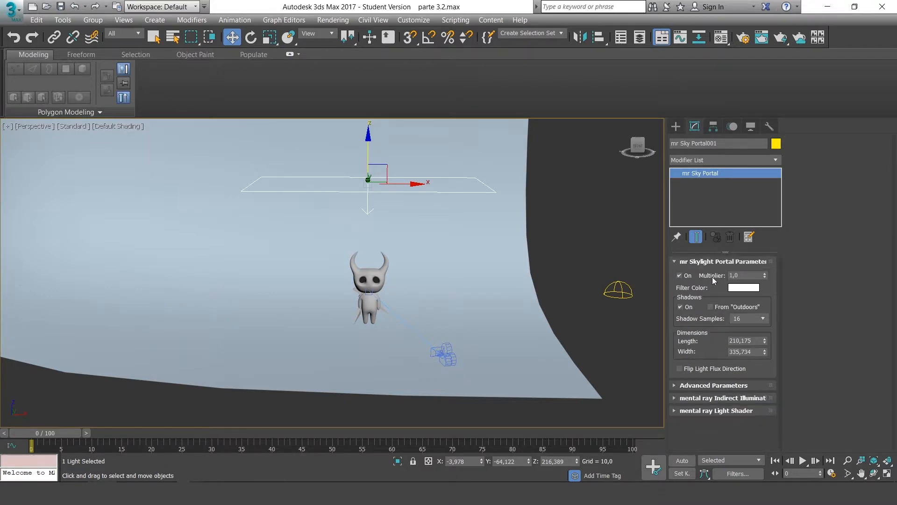
Maximize the Camera001 view and render it with the sky portal lighting the character.
middle_click_drag(534, 264, 454, 277, "alt")
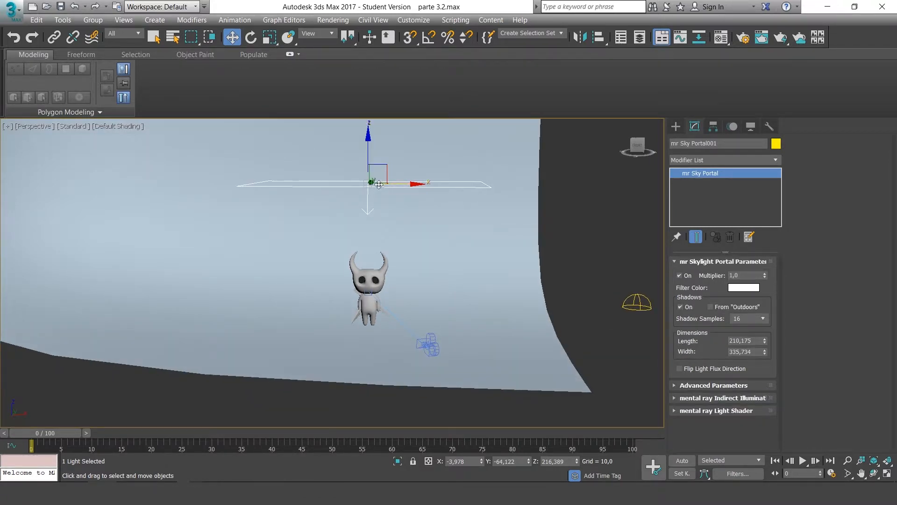
key("alt+w")
right_click(486, 303)
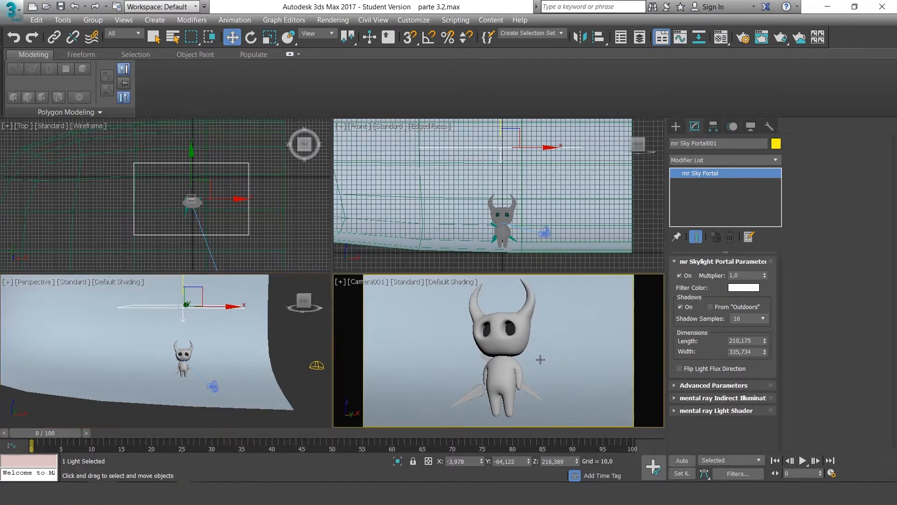
key("alt+w")
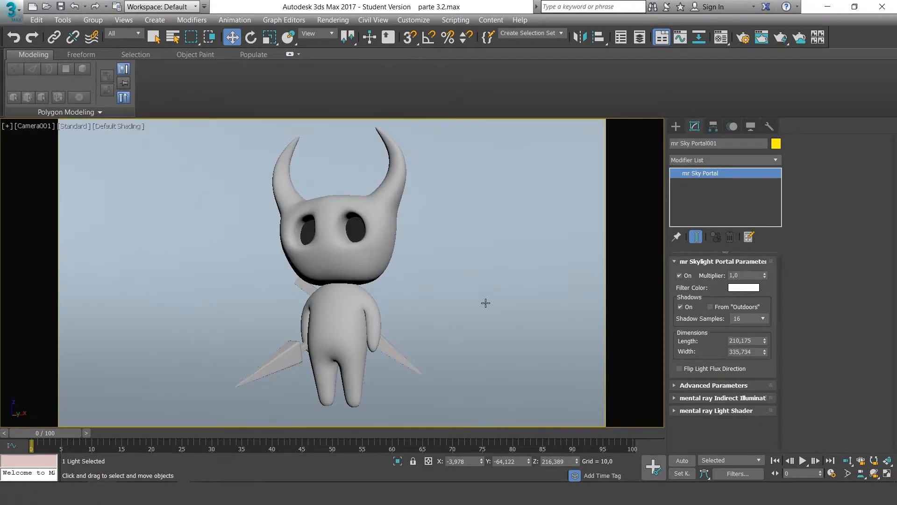
left_click(743, 39)
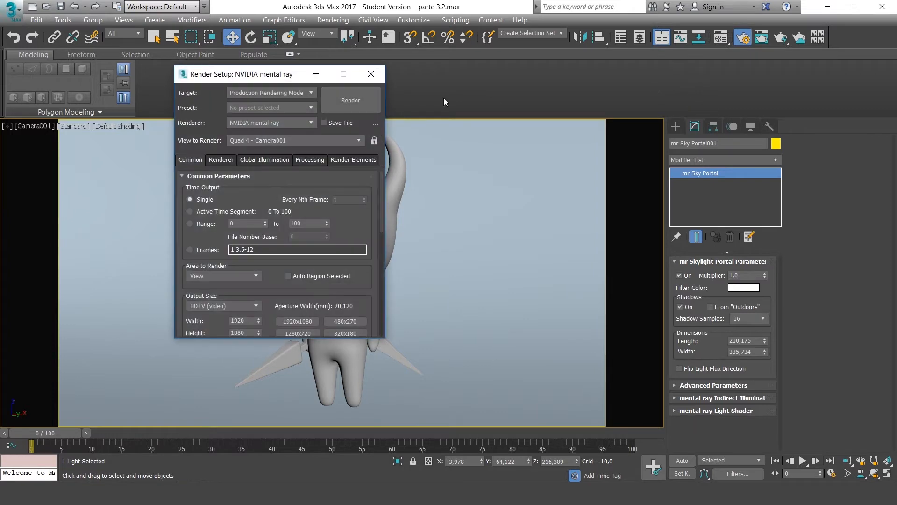
left_click(351, 100)
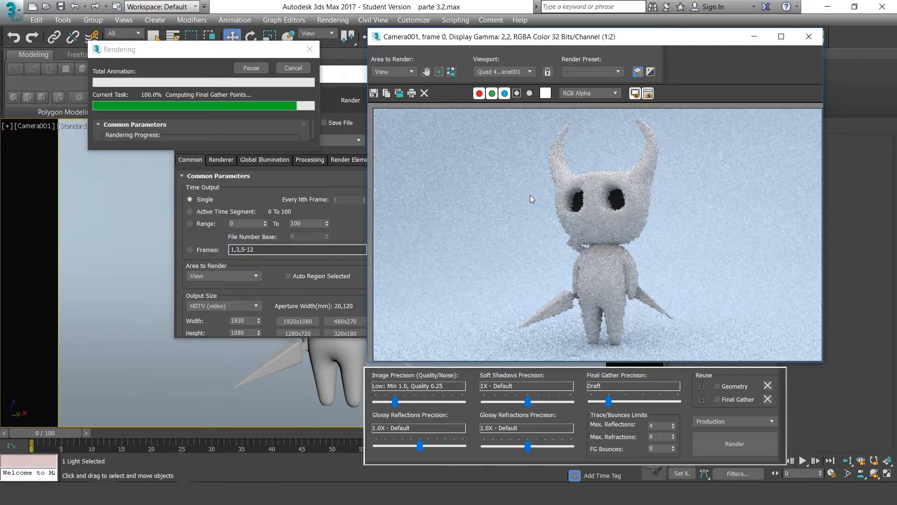
left_click_drag(529, 43, 514, 43)
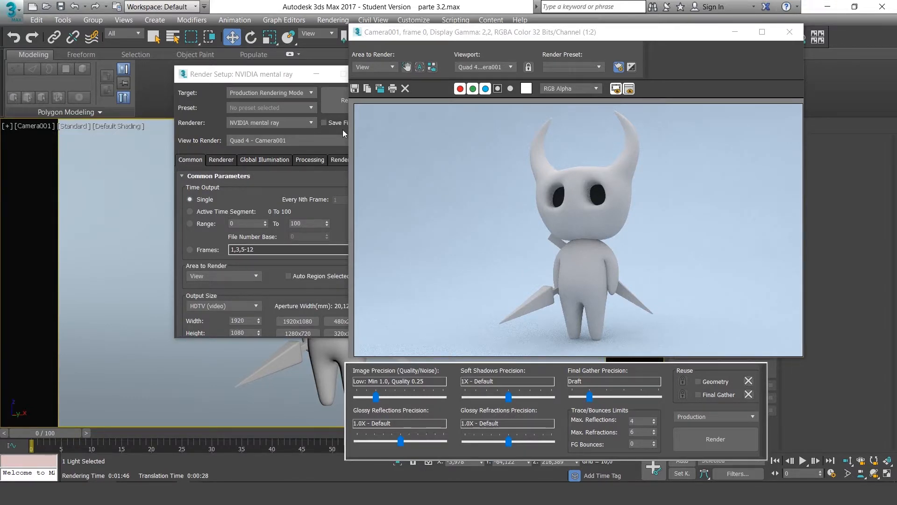
Arrange the rendered Camera001 frame and the Render Setup window side by side.
left_click_drag(671, 33, 579, 31)
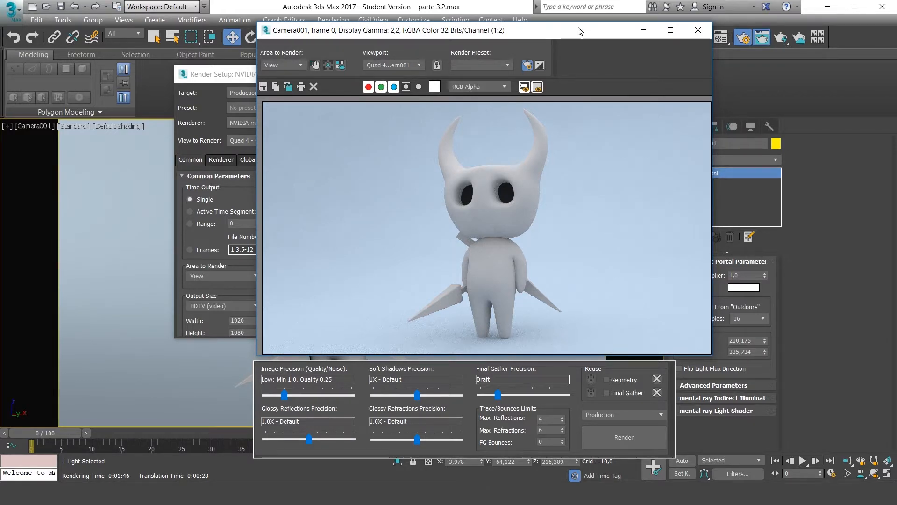
left_click_drag(579, 32, 575, 32)
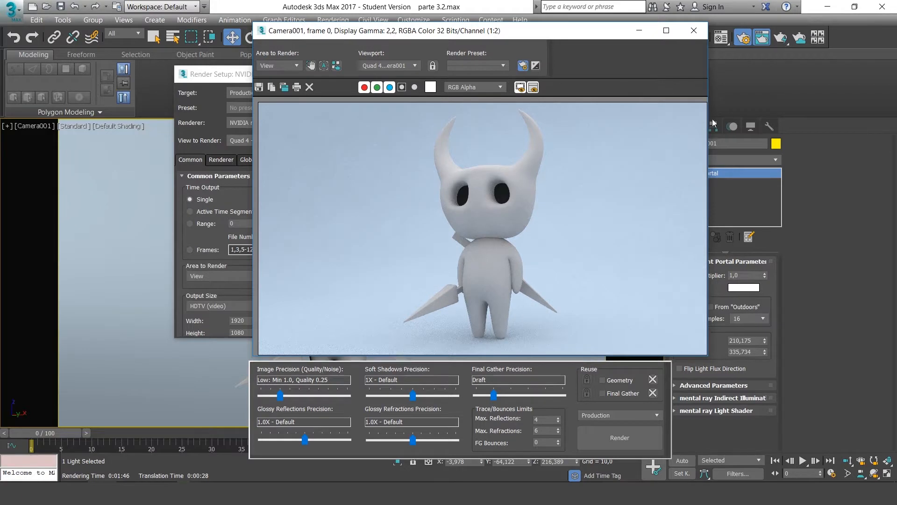
left_click_drag(546, 31, 626, 28)
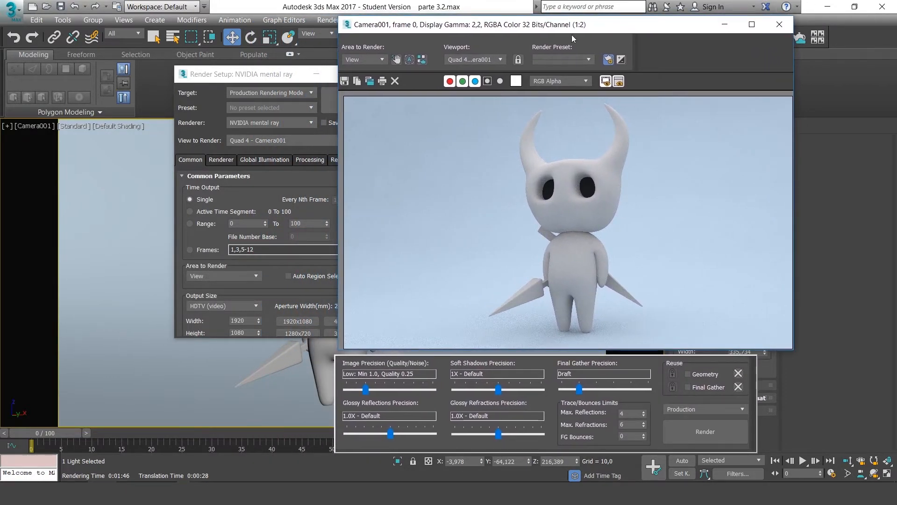
left_click(253, 77)
left_click_drag(252, 77, 174, 75)
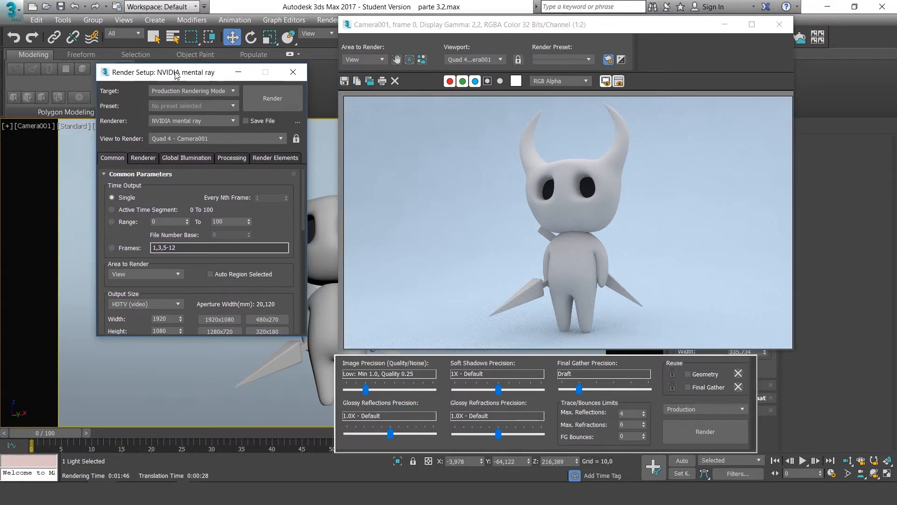
Examine the render elements that can be added, including Shadow, Reflection, Refraction, Diffuse and Material ID, and close the list without adding any.
left_click(276, 158)
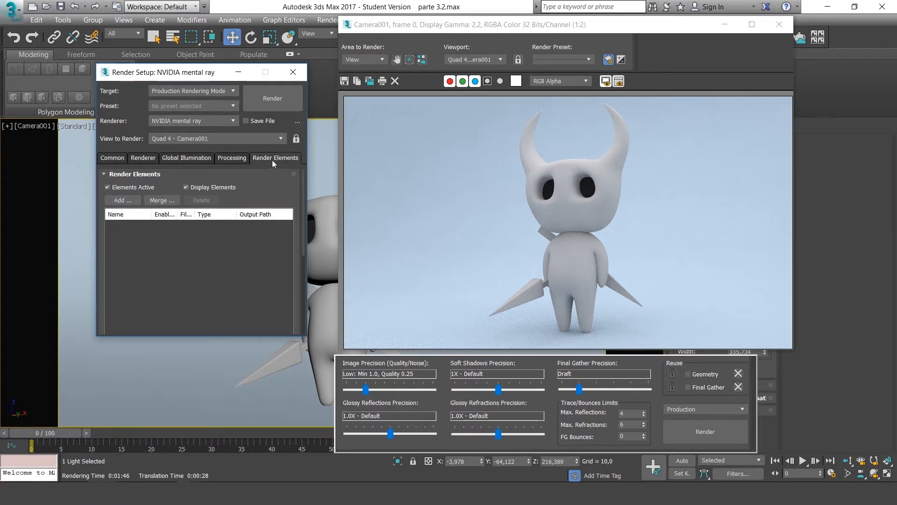
left_click(122, 200)
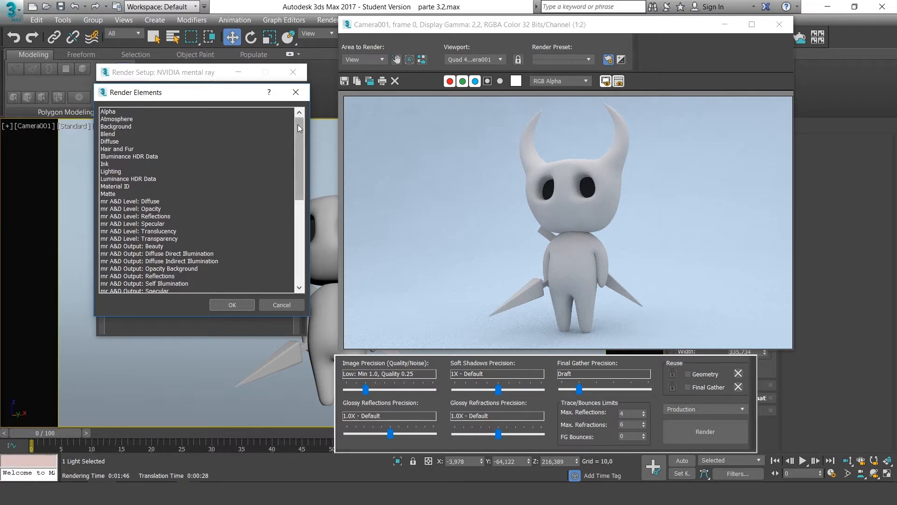
left_click_drag(298, 125, 298, 207)
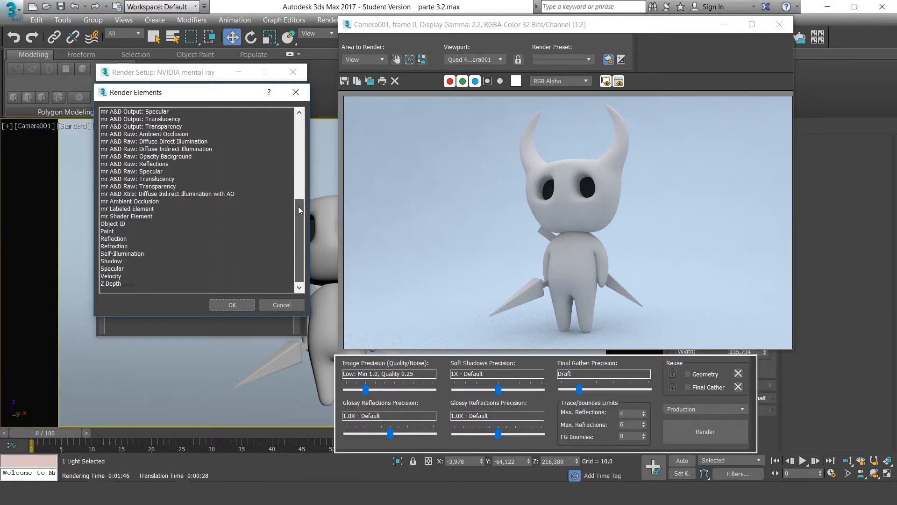
left_click(105, 262)
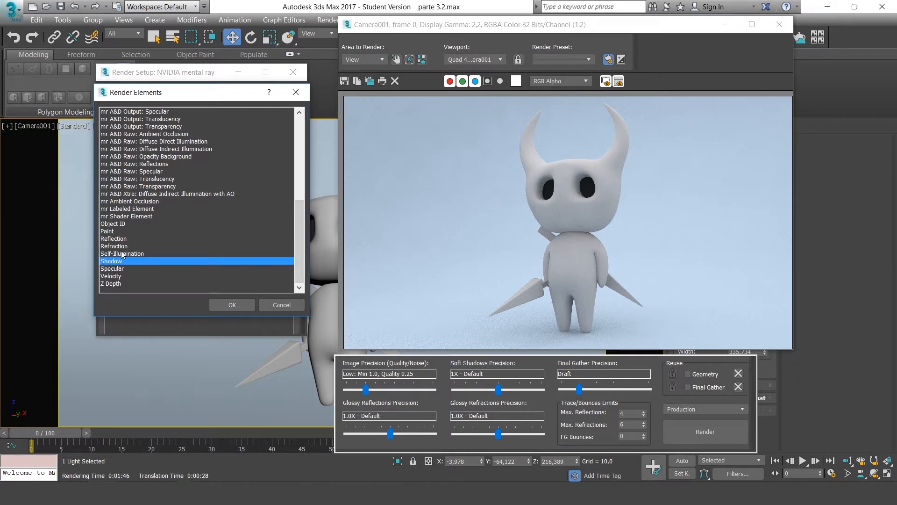
left_click(126, 239)
left_click(126, 246)
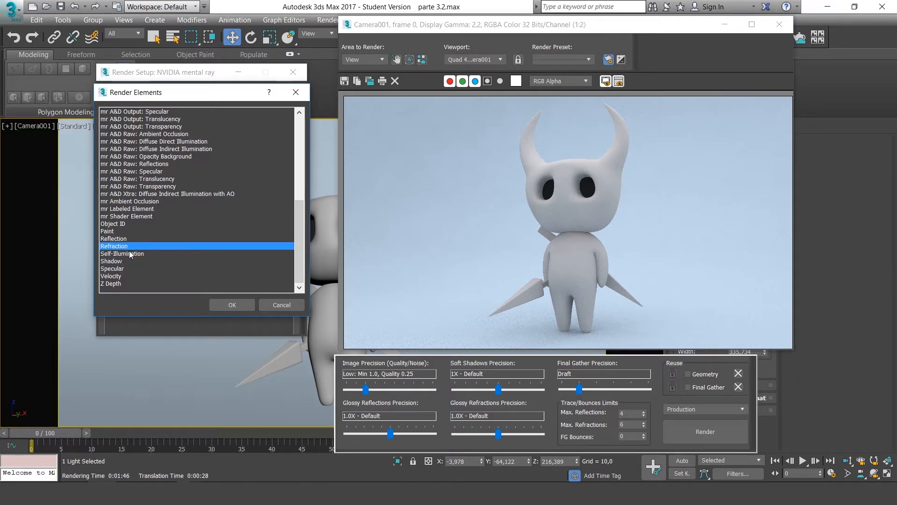
left_click(130, 254)
left_click_drag(300, 252, 371, 142)
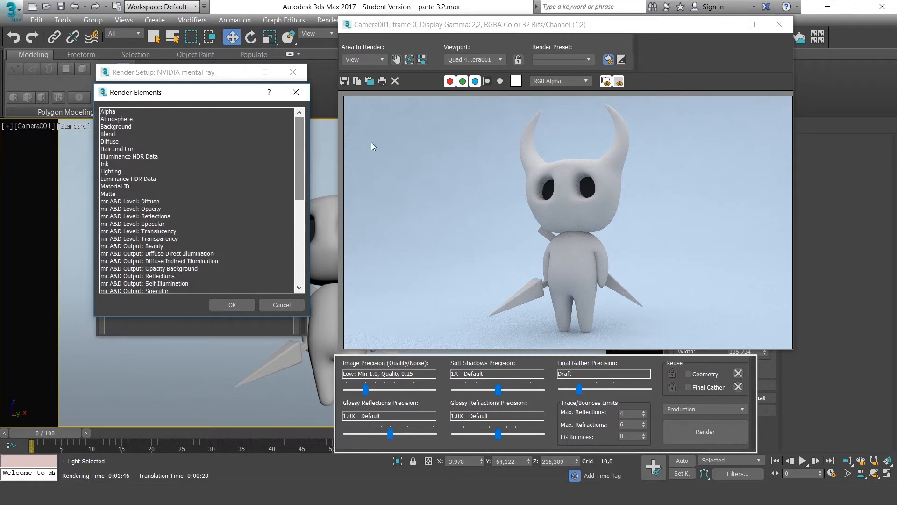
left_click(136, 141)
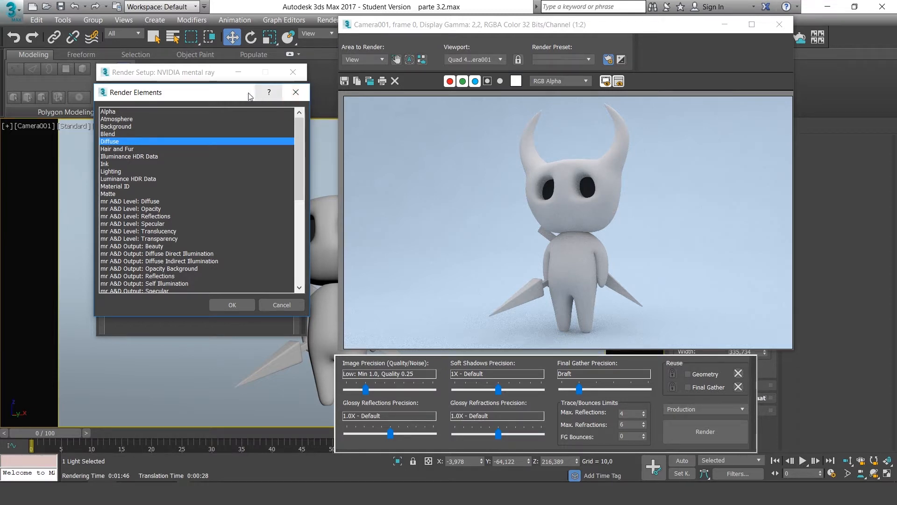
left_click_drag(212, 96, 290, 110)
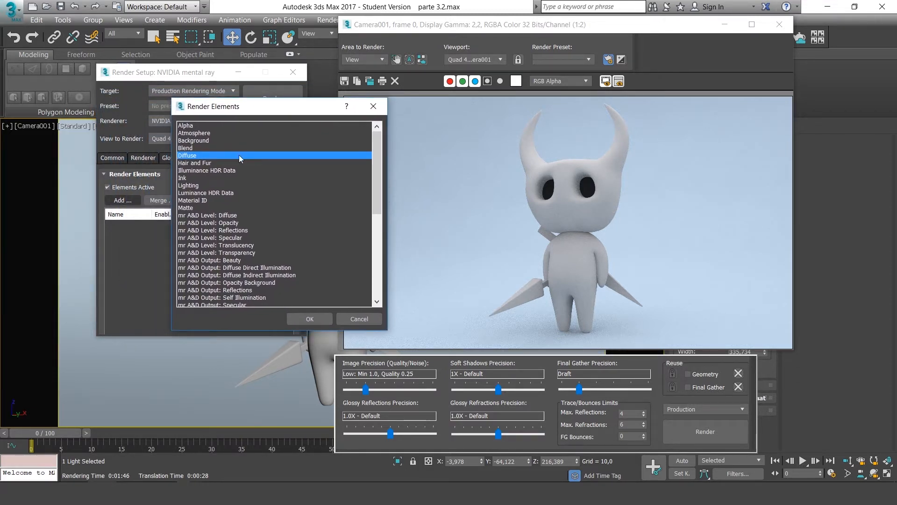
left_click_drag(203, 216, 206, 239)
left_click(211, 198)
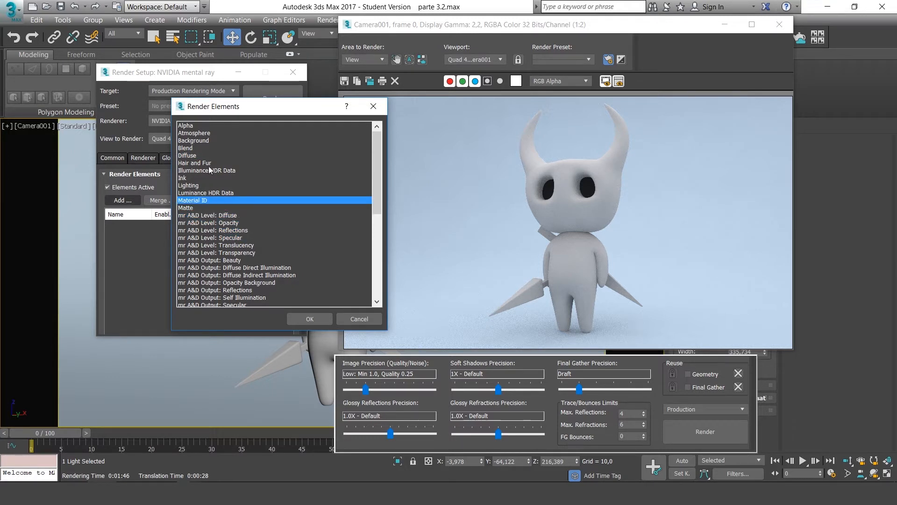
left_click(374, 107)
left_click_drag(199, 74, 182, 71)
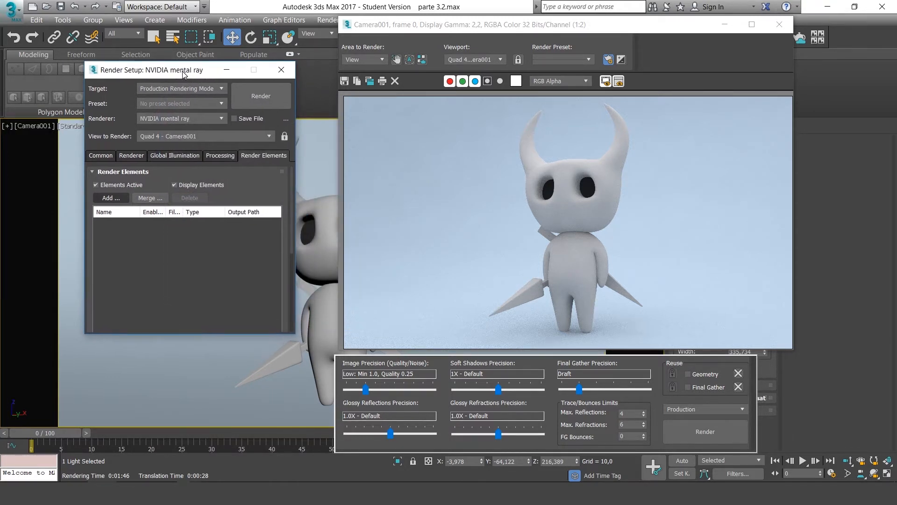
View the save options for the rendered Camera001 image and close them without saving.
left_click_drag(488, 29, 463, 28)
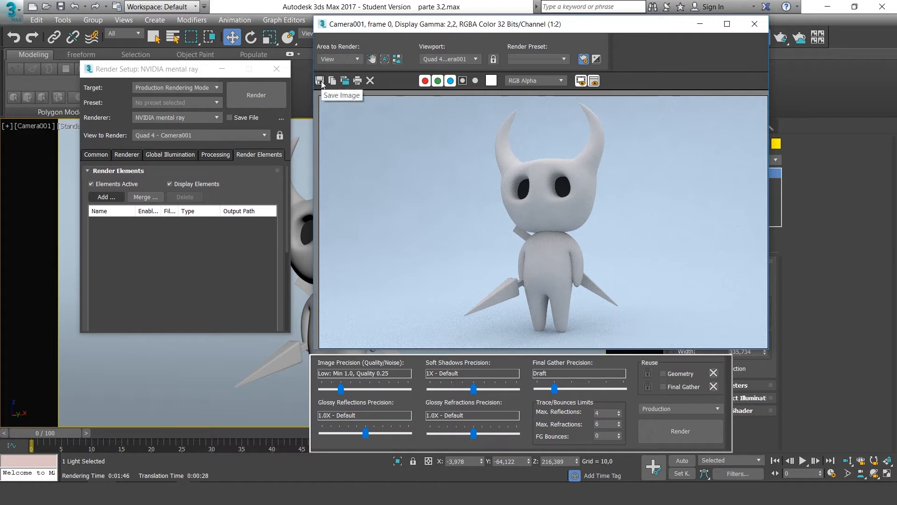
left_click(320, 81)
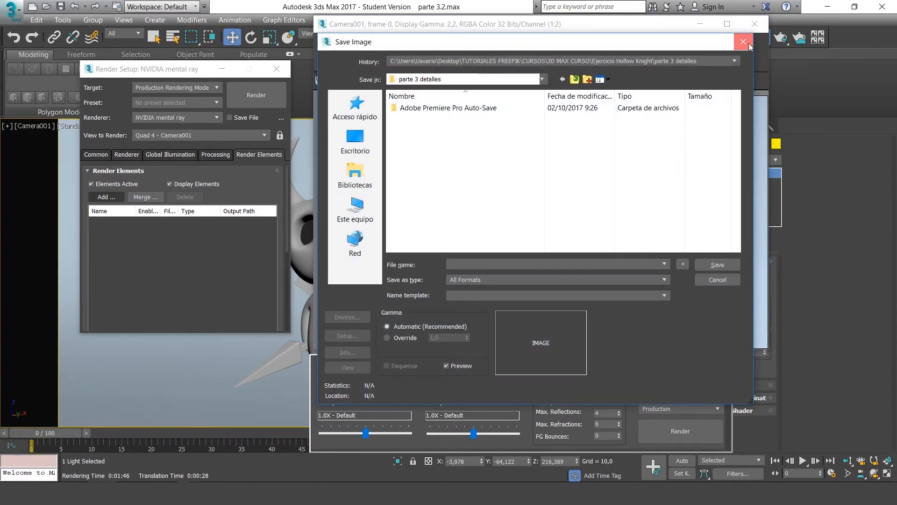
left_click(748, 43)
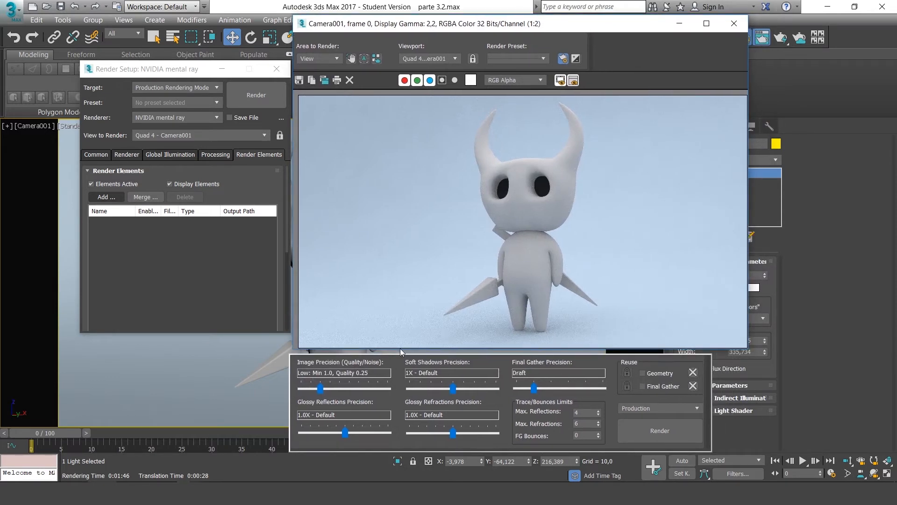
left_click_drag(167, 69, 155, 67)
left_click_drag(424, 24, 399, 24)
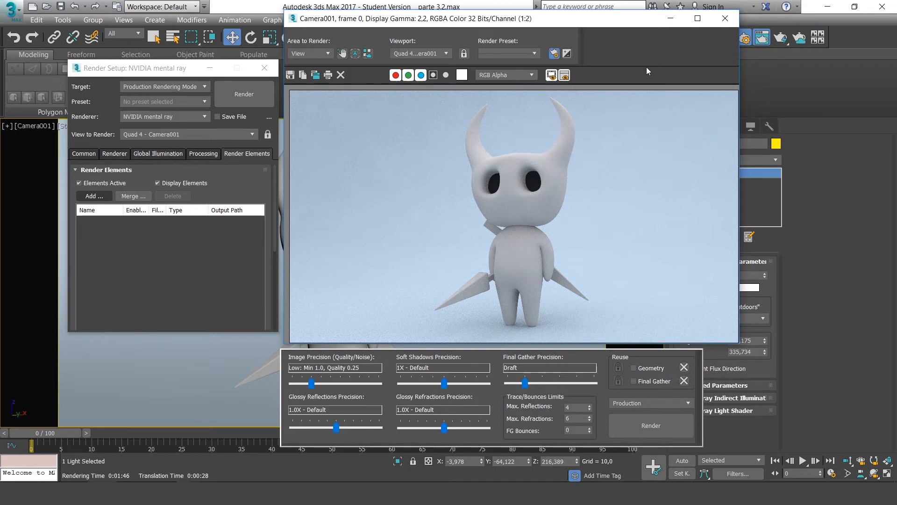
left_click_drag(740, 346, 756, 358)
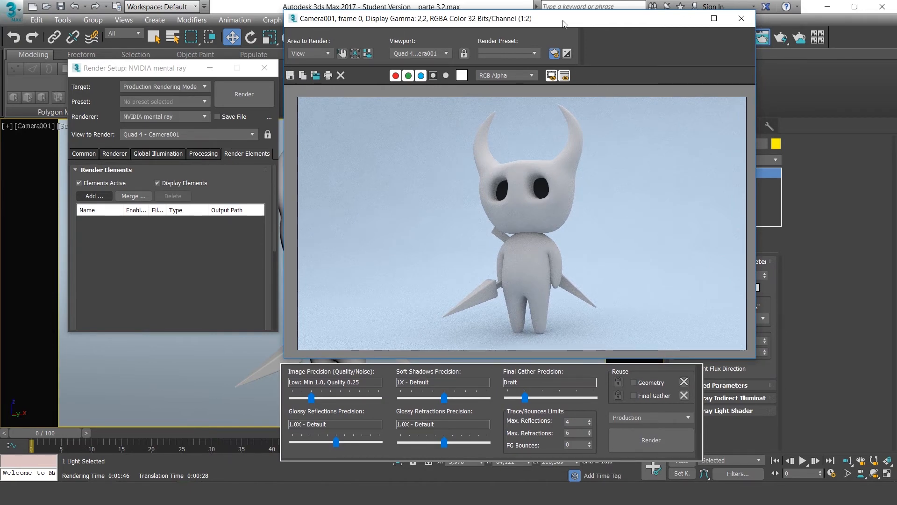
left_click_drag(559, 17, 557, 14)
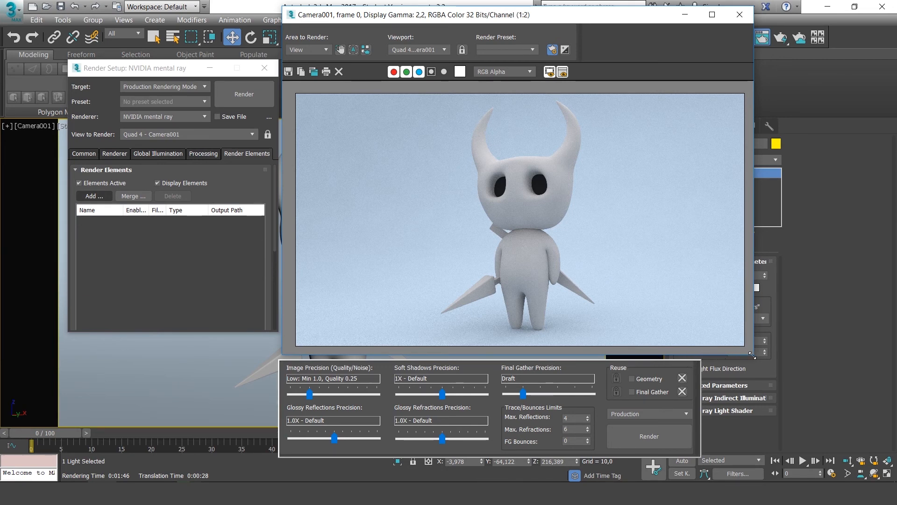
left_click_drag(752, 355, 746, 345)
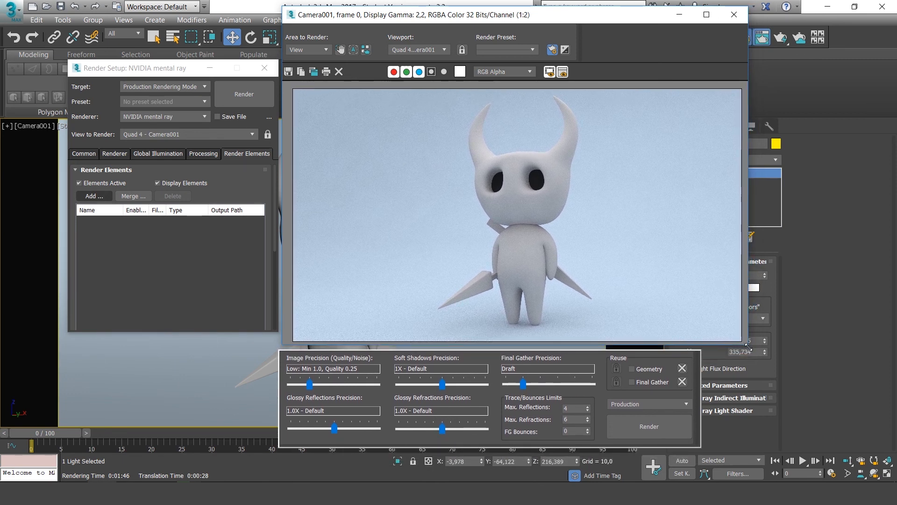